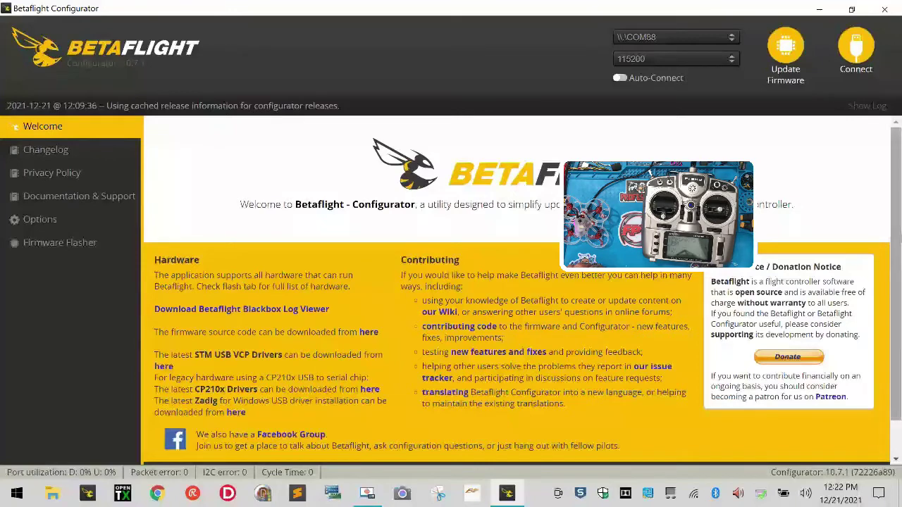
Connect to the flight controller on COM88 at 115200 baud and review its serial port assignments
click(856, 63)
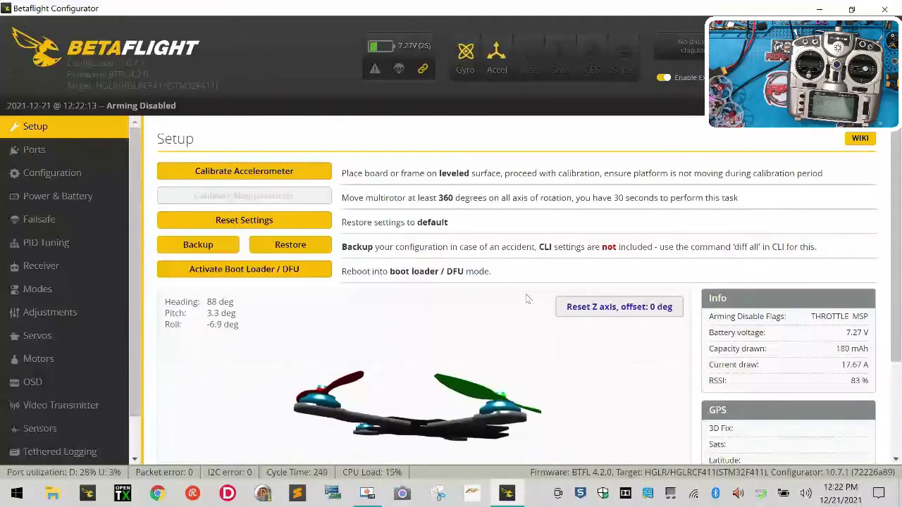
click(80, 149)
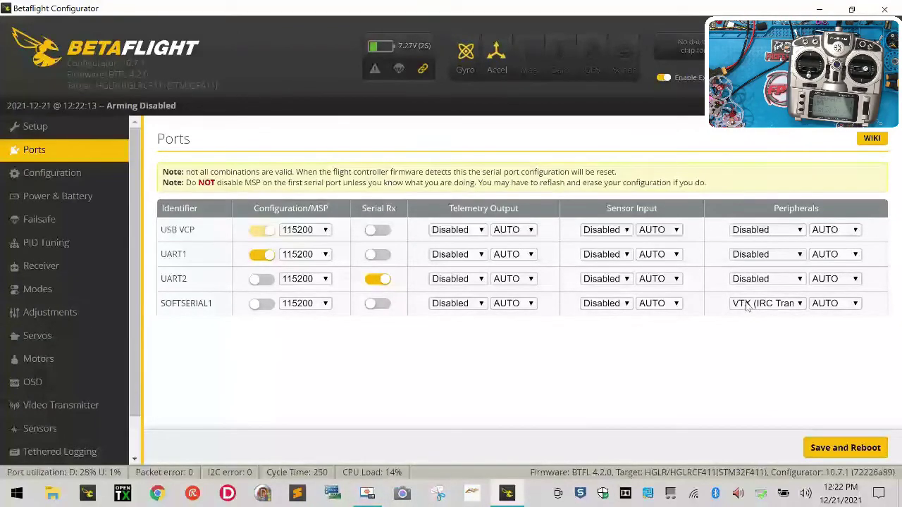
Examine the configuration settings, from the mixer and motor direction through the receiver and feature switches to the beeper options
click(96, 182)
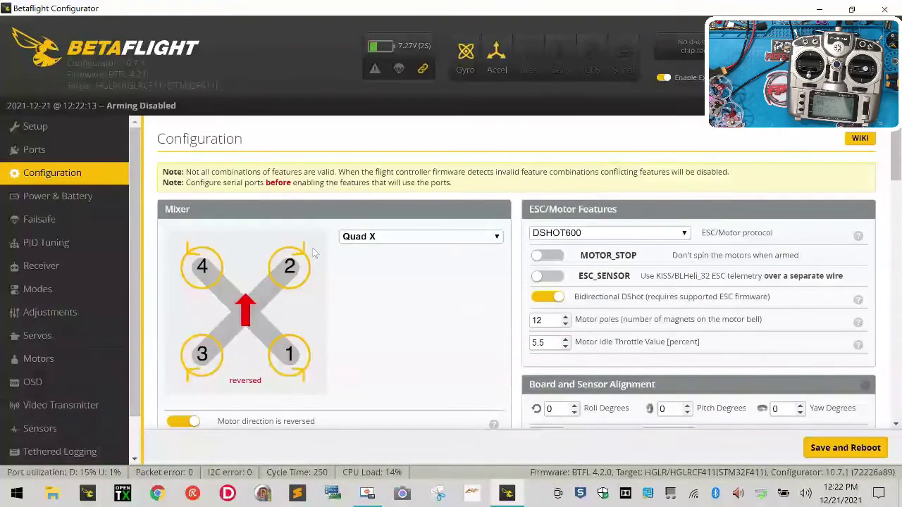
scroll(542, 315, down, 2)
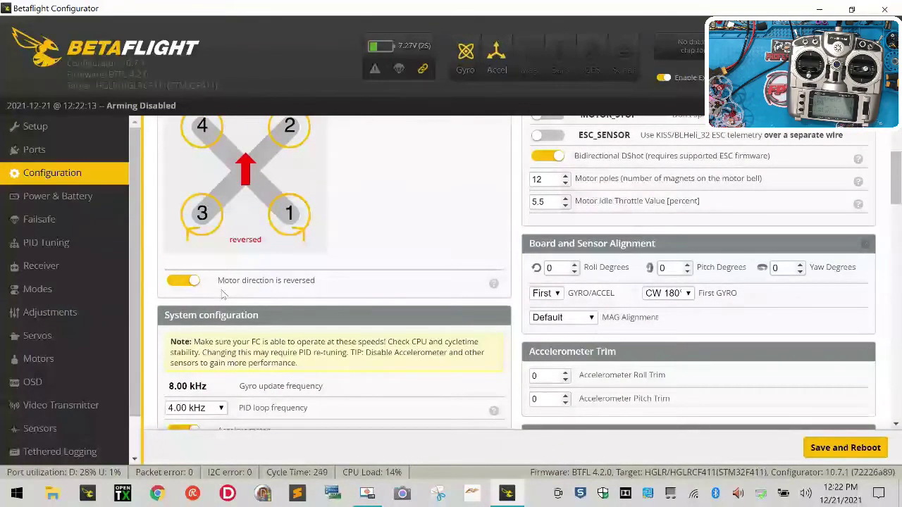
scroll(223, 294, down, 2)
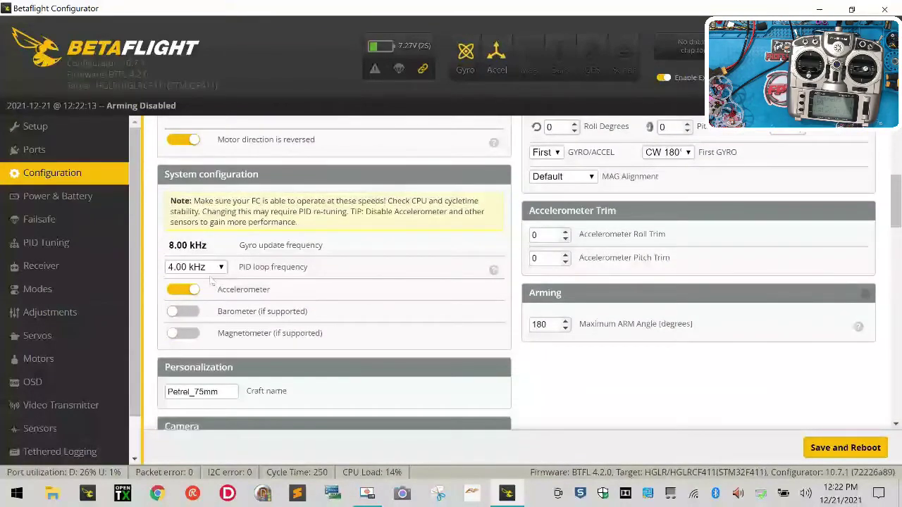
scroll(229, 350, down, 2)
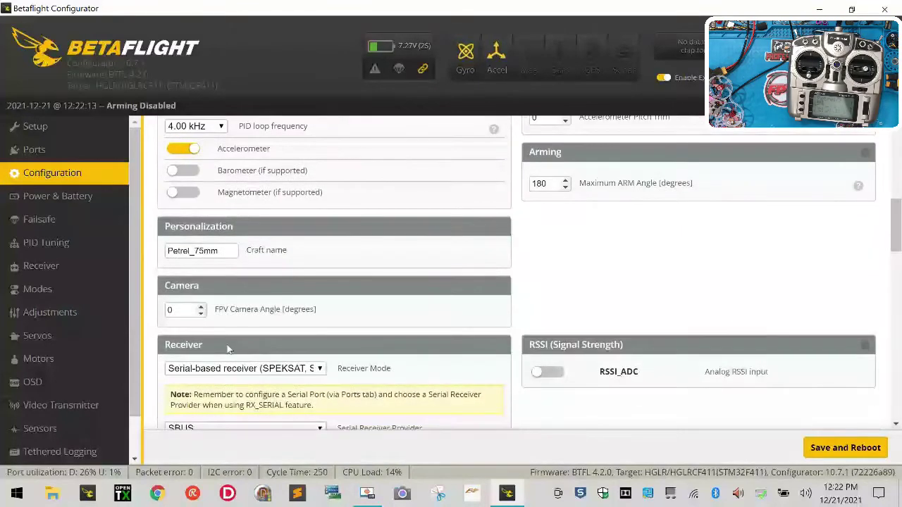
scroll(264, 343, down, 2)
scroll(264, 349, down, 4)
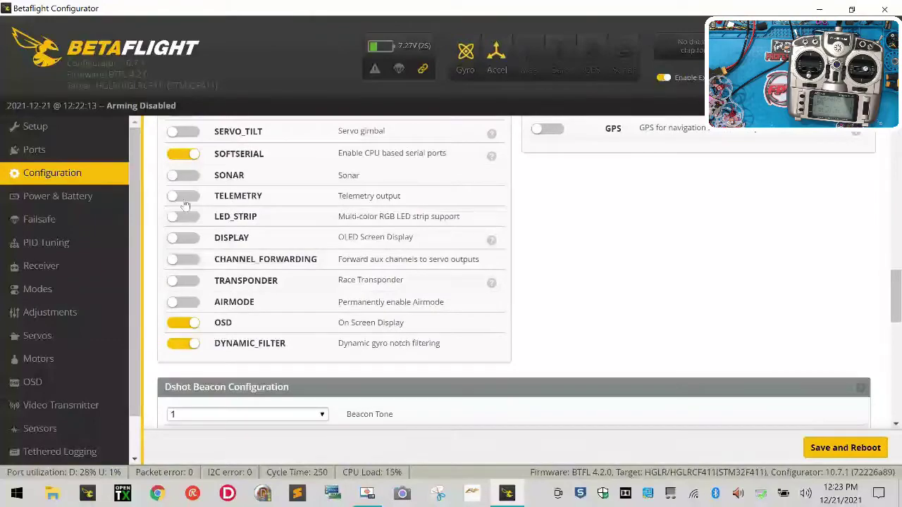
scroll(452, 346, down, 7)
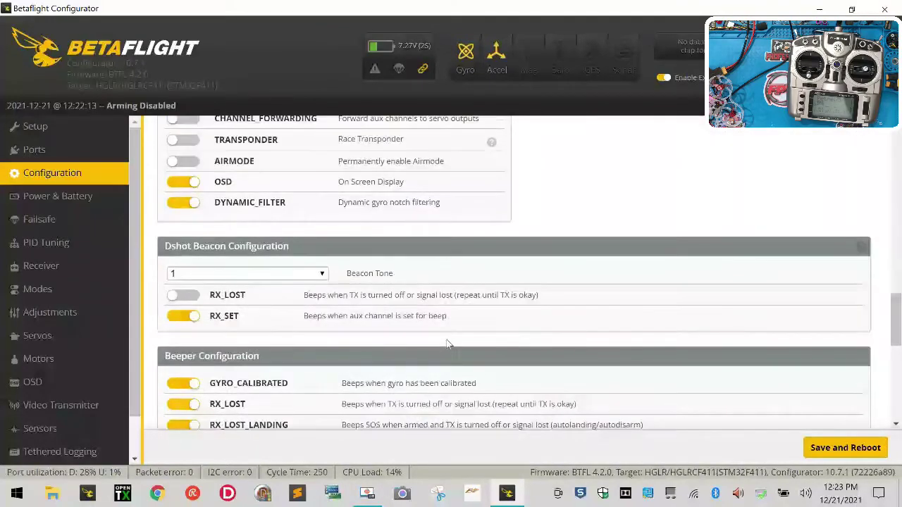
scroll(448, 343, up, 1)
scroll(448, 343, up, 10)
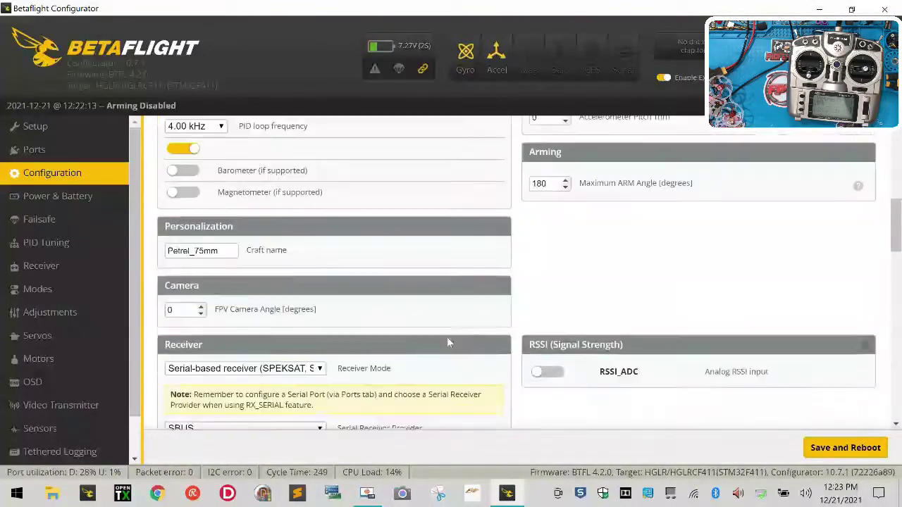
scroll(778, 408, up, 4)
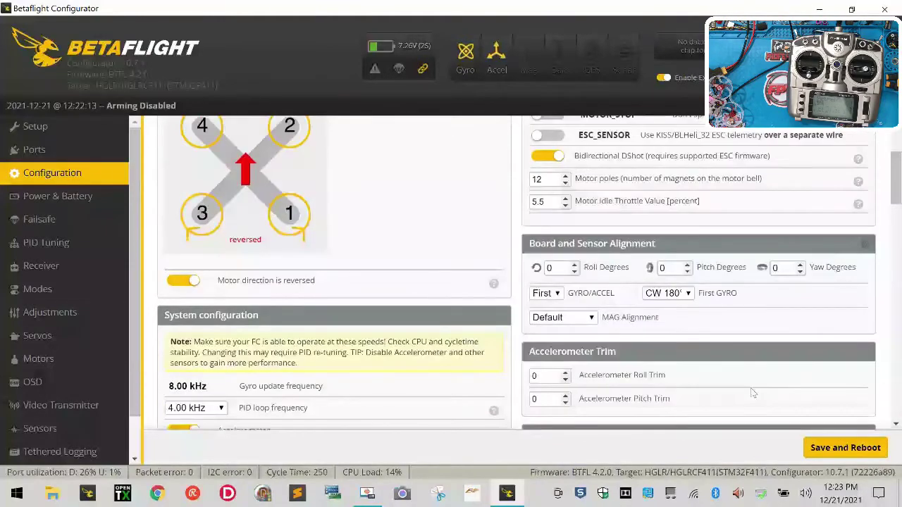
Save the configuration, reboot the flight controller and recheck the serial port assignments
click(847, 445)
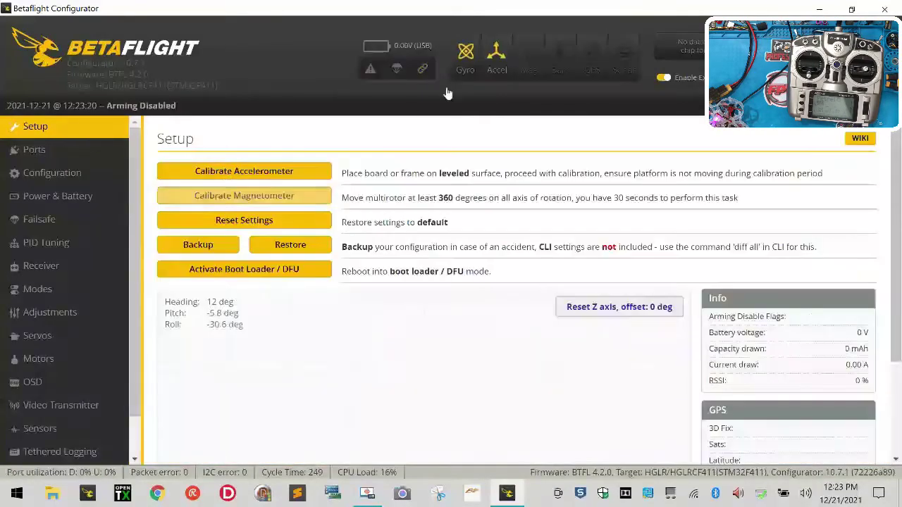
click(50, 159)
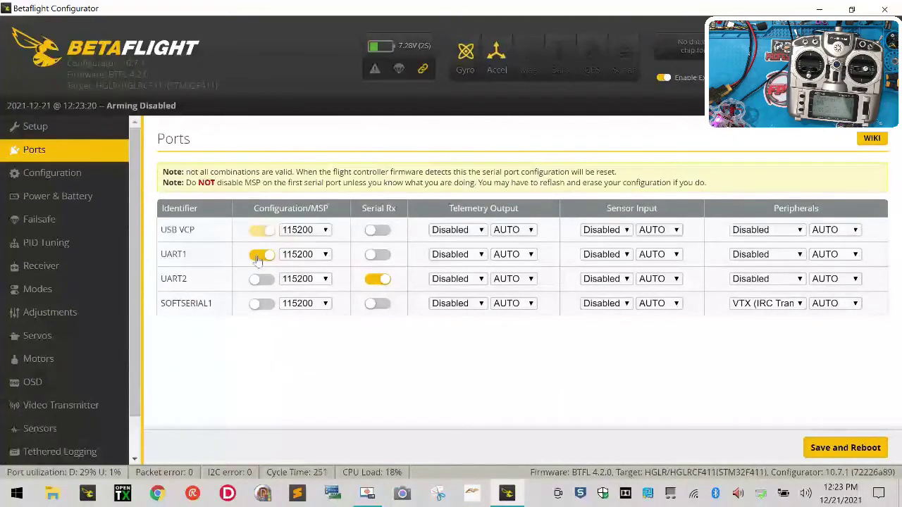
click(47, 173)
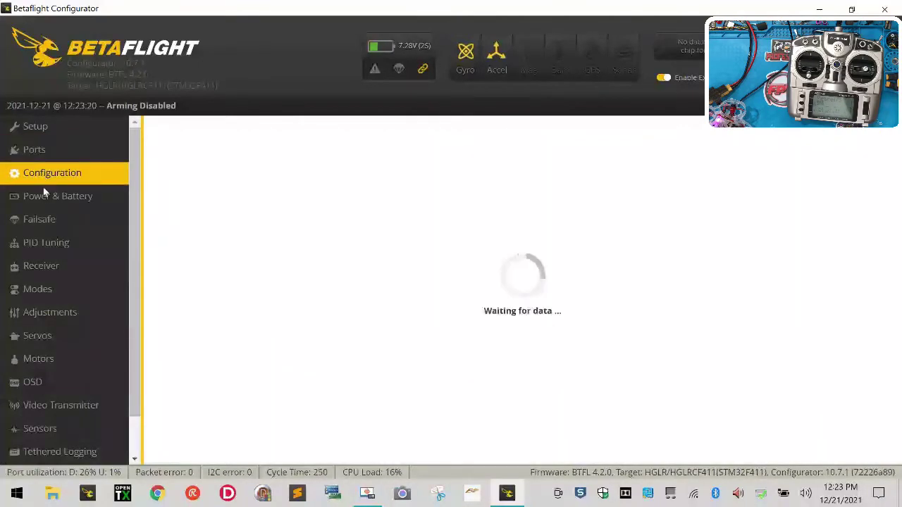
Set the receiver's channel map to Spektrum / Graupner / JR (TAER1234) and save it
click(64, 267)
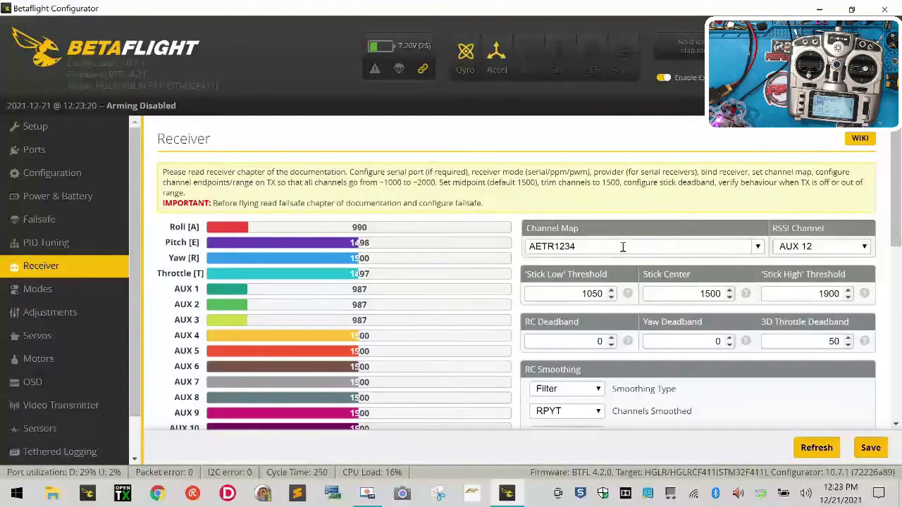
click(758, 247)
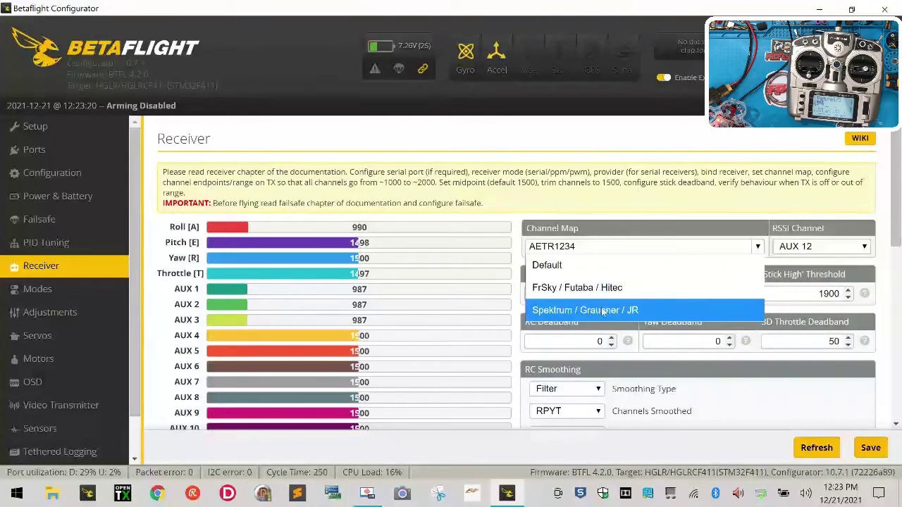
click(636, 311)
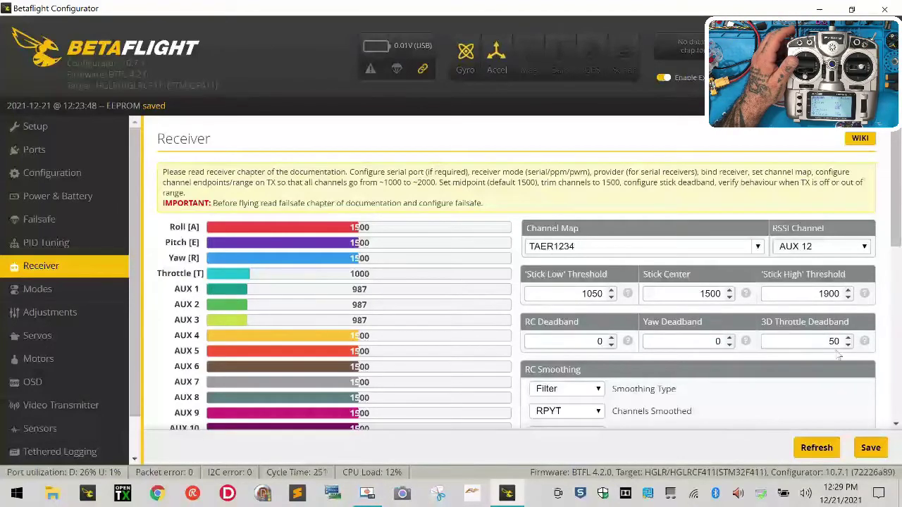
Set the receiver's 'Stick Low' Threshold to 1005 and save the setting
double_click(602, 296)
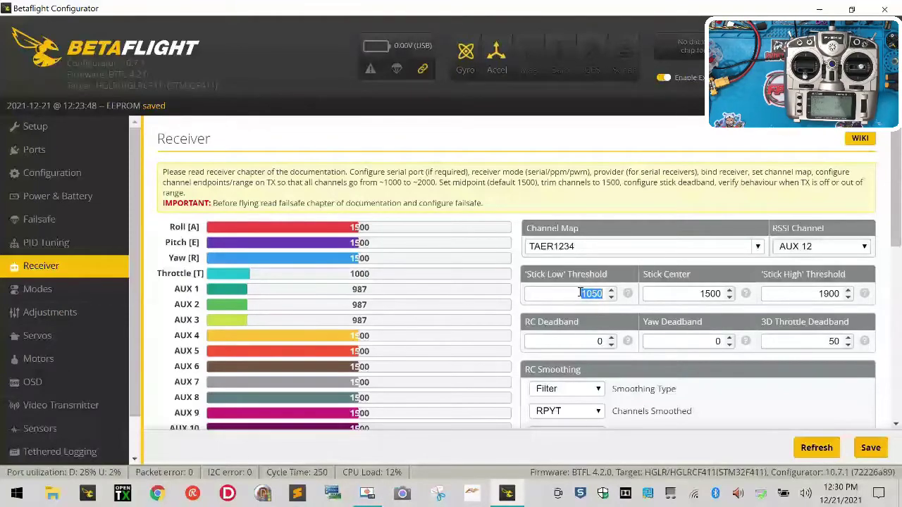
text(100)
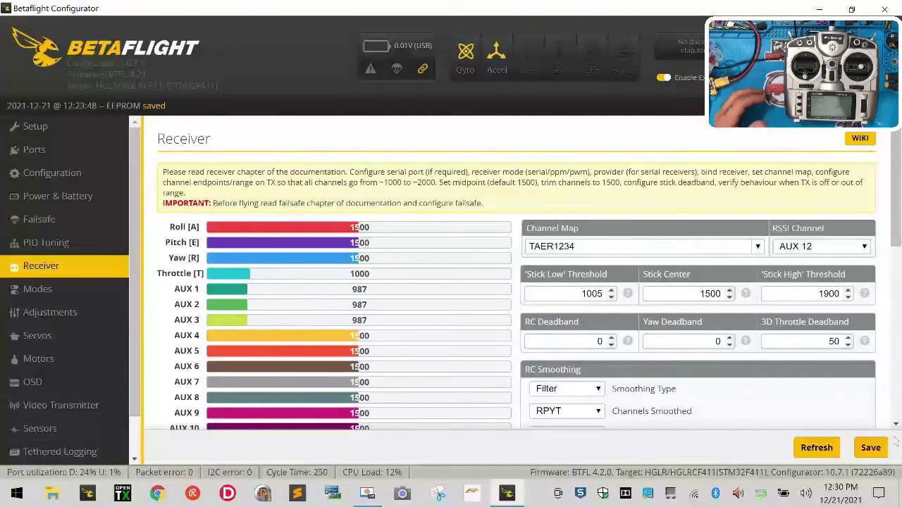
click(870, 447)
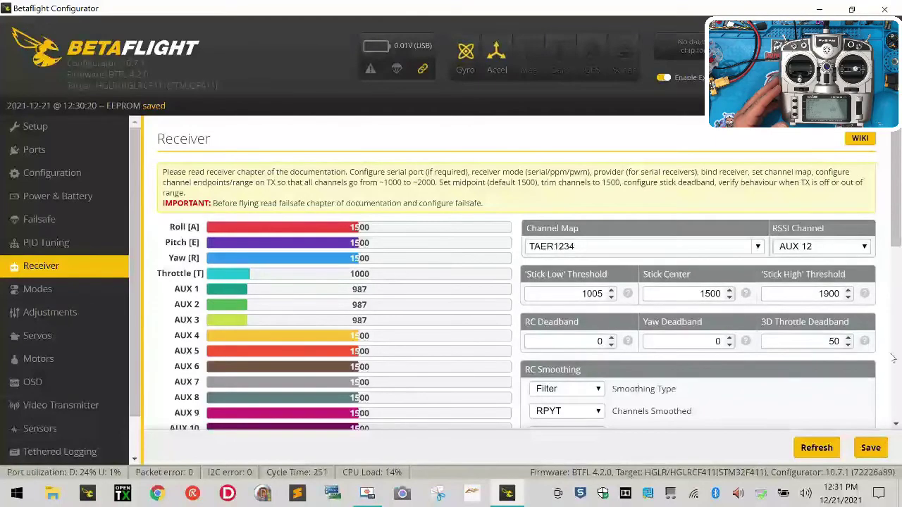
Examine the 'Stick High' Threshold, channel values, RC smoothing settings, model preview and channel graph for stick response and drift
mouse_move(864, 295)
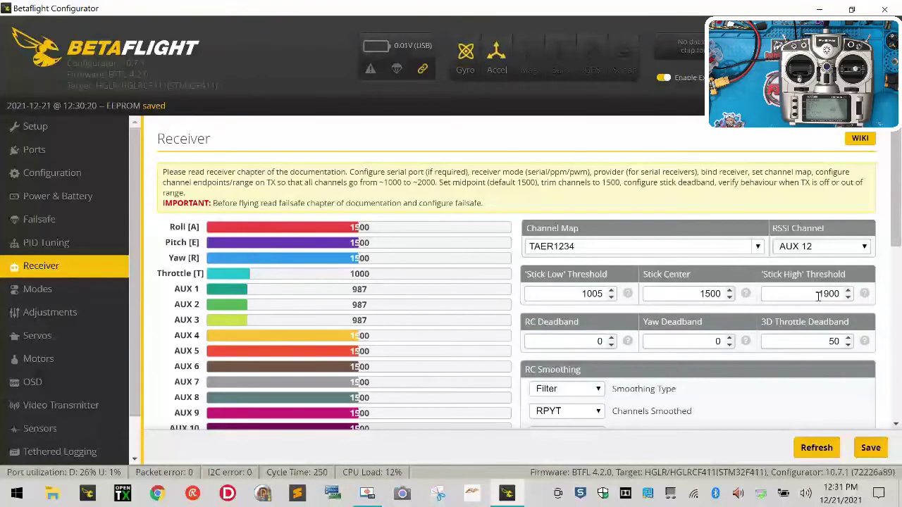
double_click(818, 294)
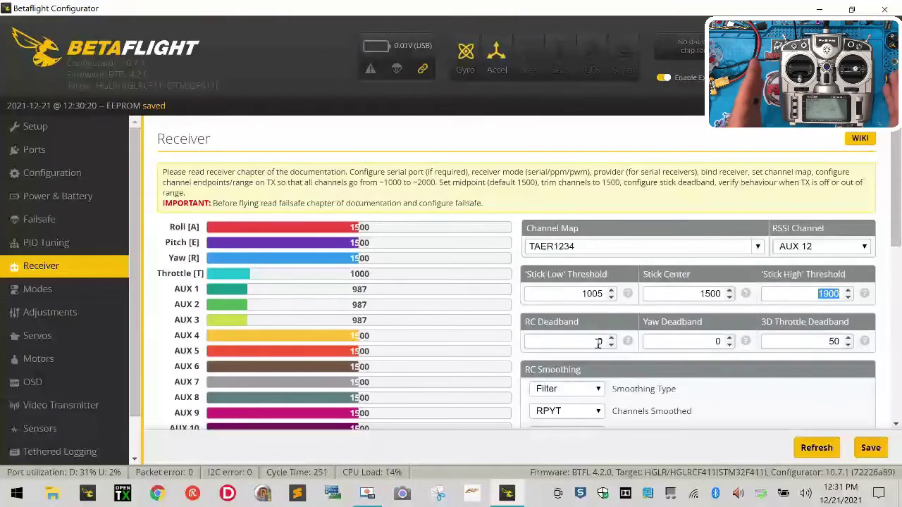
scroll(589, 422, down, 4)
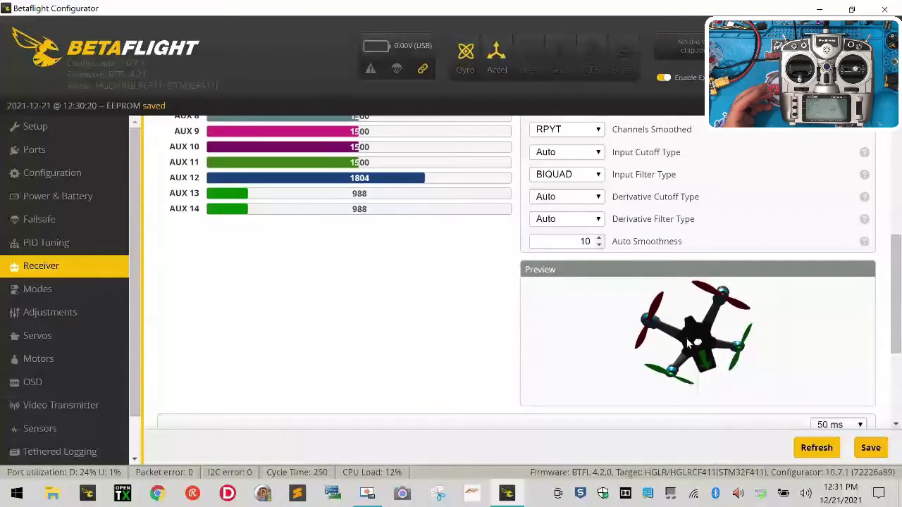
scroll(688, 349, up, 1)
scroll(688, 350, up, 1)
scroll(688, 350, down, 1)
scroll(688, 350, up, 1)
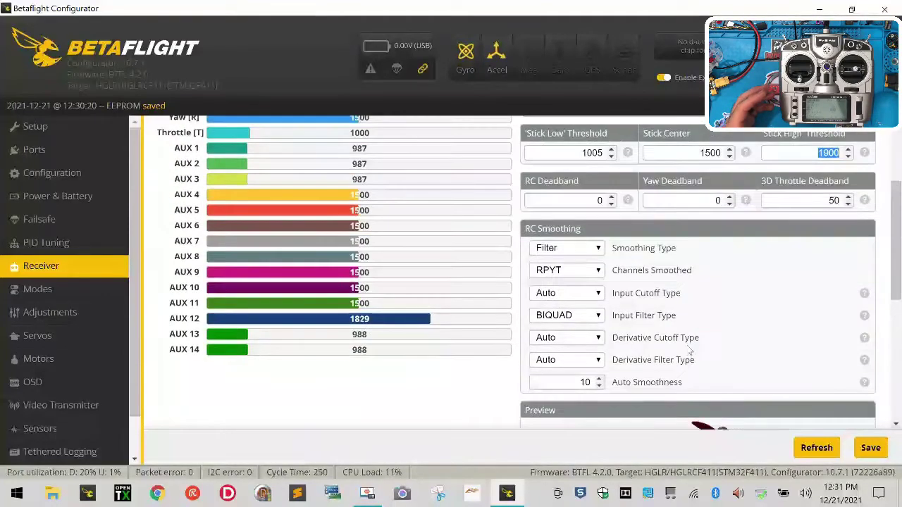
scroll(687, 317, up, 2)
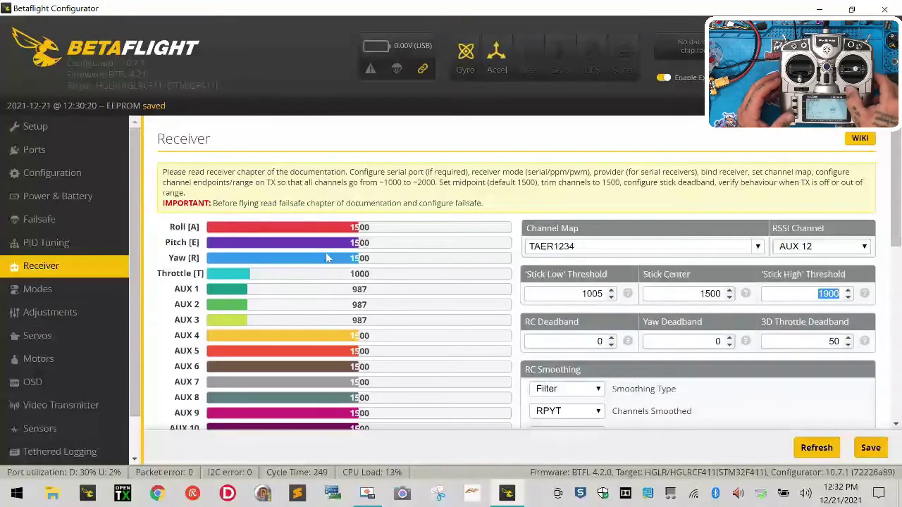
scroll(308, 264, down, 7)
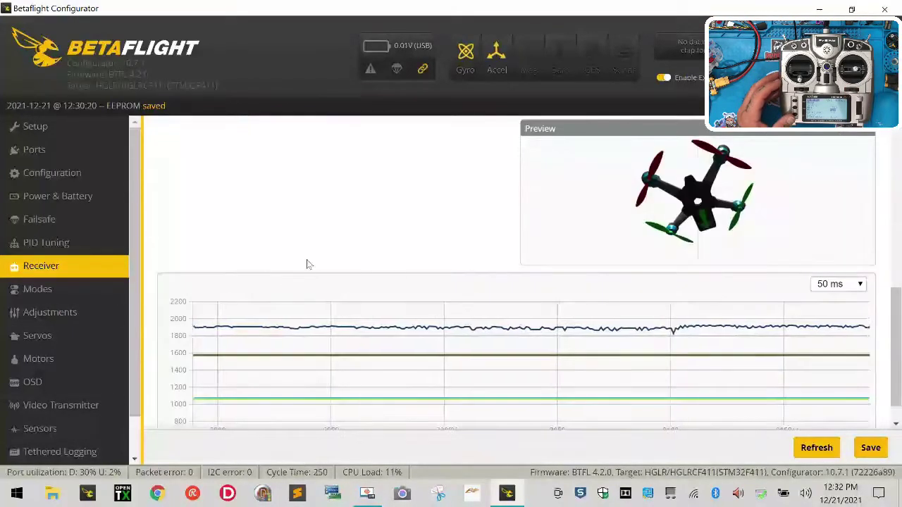
scroll(648, 255, up, 4)
scroll(666, 254, down, 4)
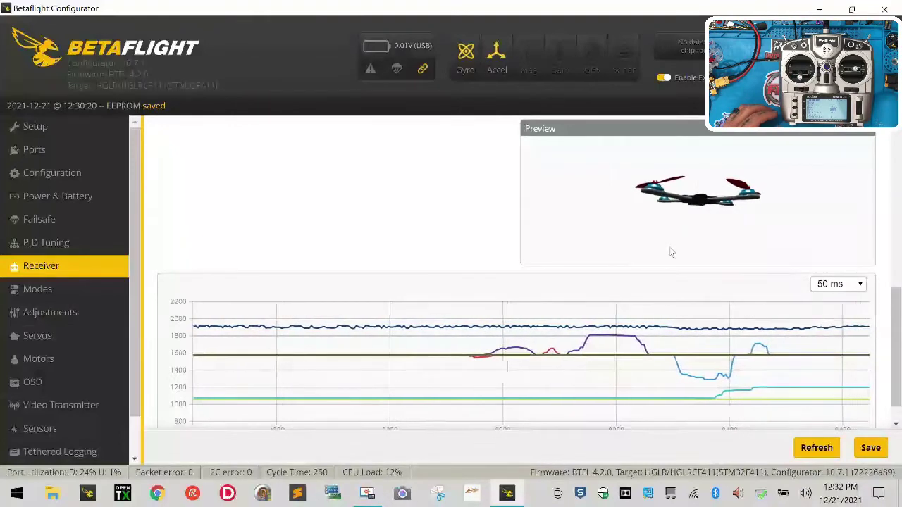
scroll(672, 253, up, 10)
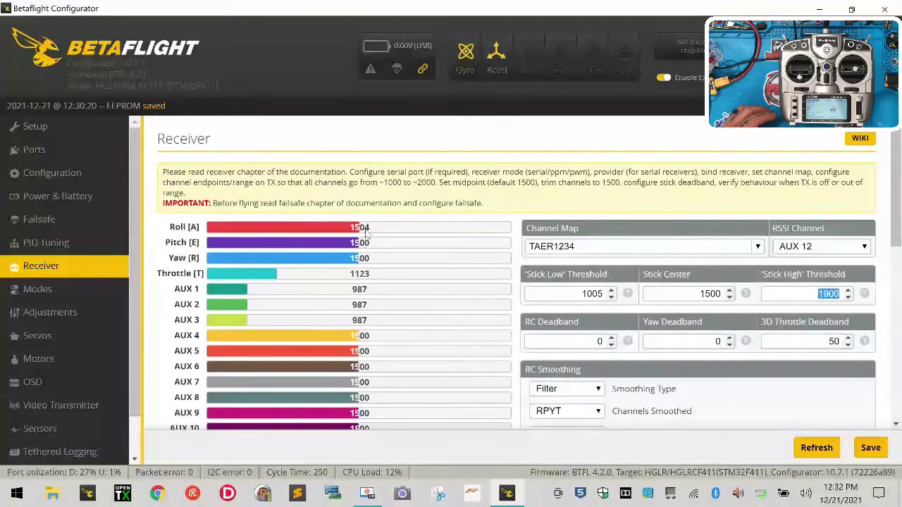
scroll(365, 234, down, 2)
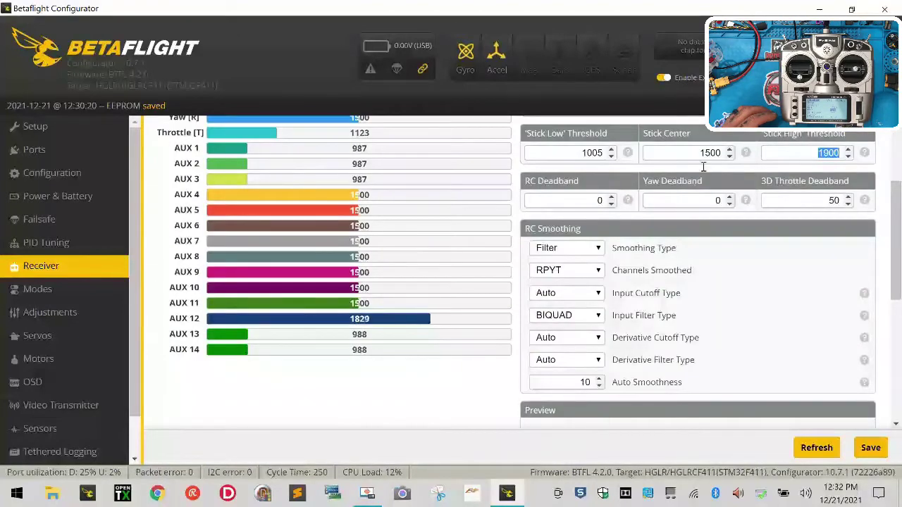
scroll(694, 317, down, 2)
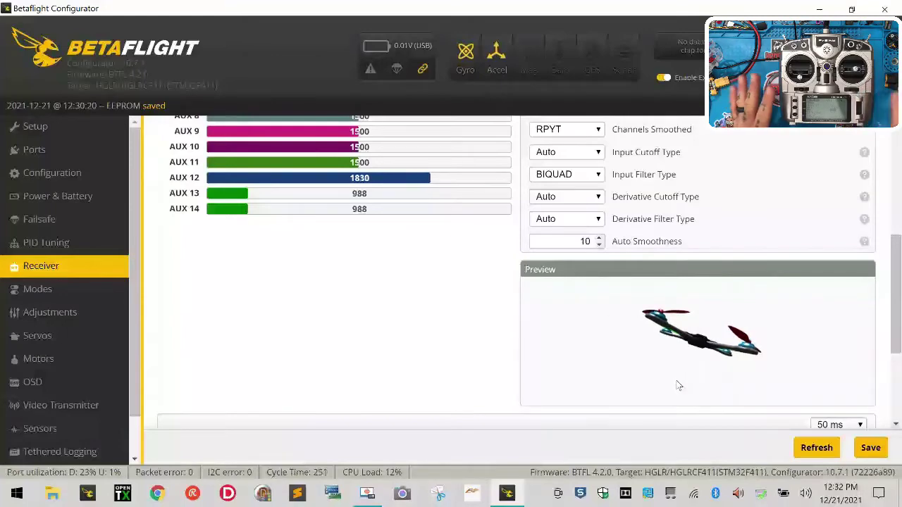
scroll(633, 343, up, 2)
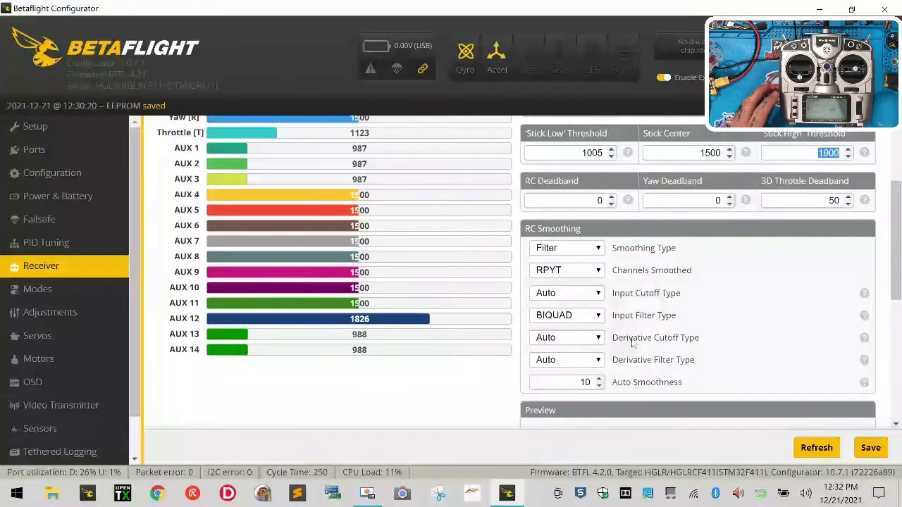
Set the RC Deadband to 4, save it and check the model preview for drift
click(612, 198)
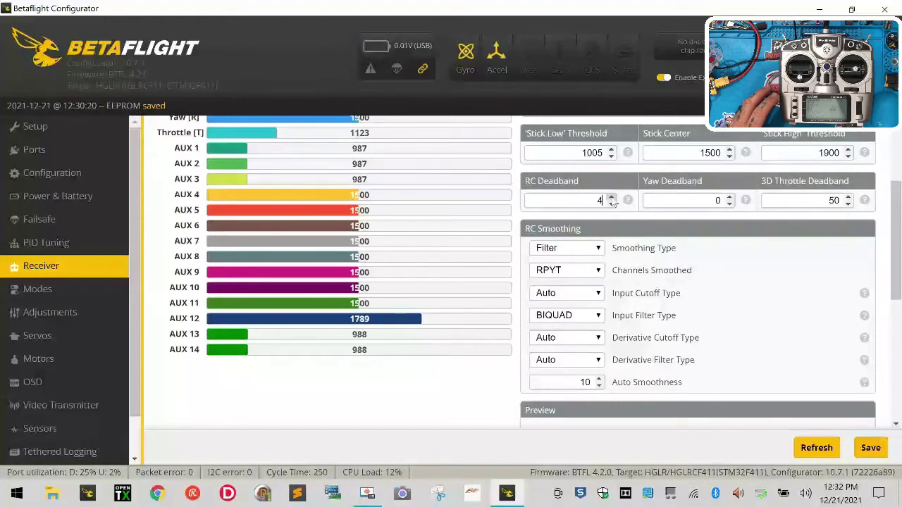
scroll(737, 369, down, 2)
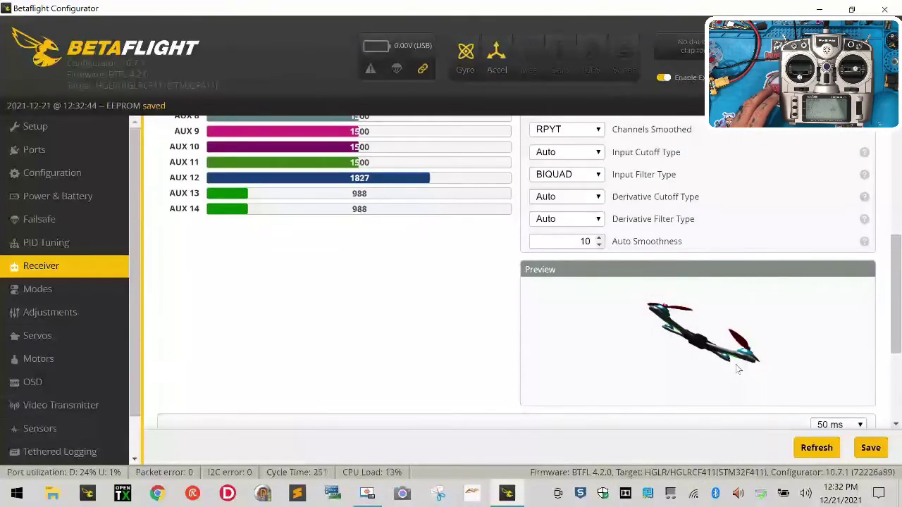
scroll(738, 369, up, 2)
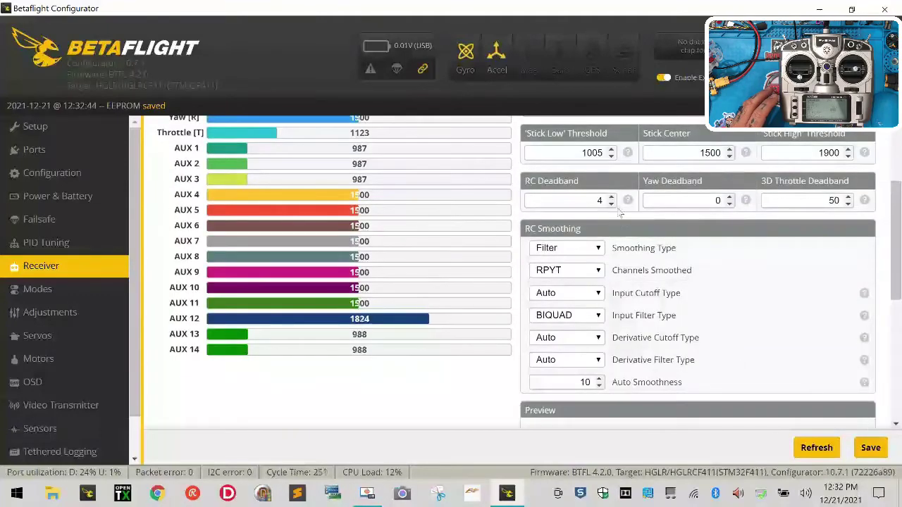
scroll(643, 323, down, 2)
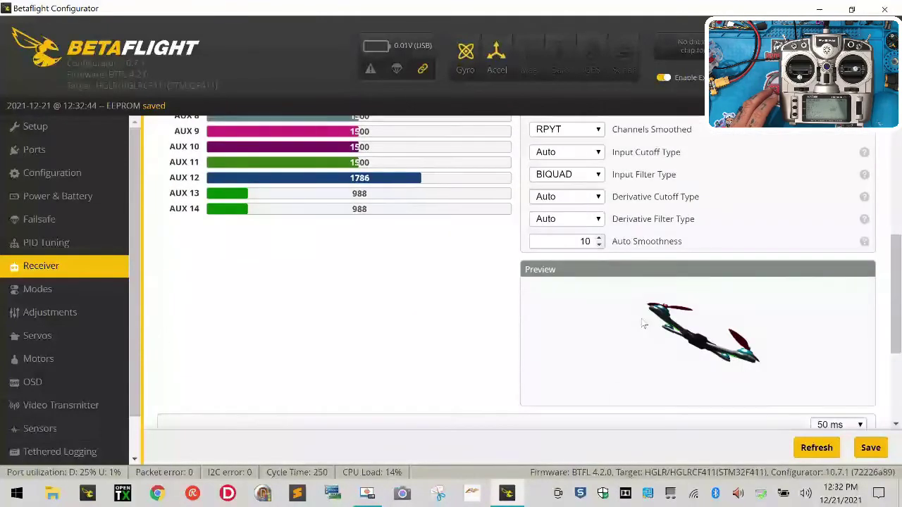
scroll(643, 323, up, 2)
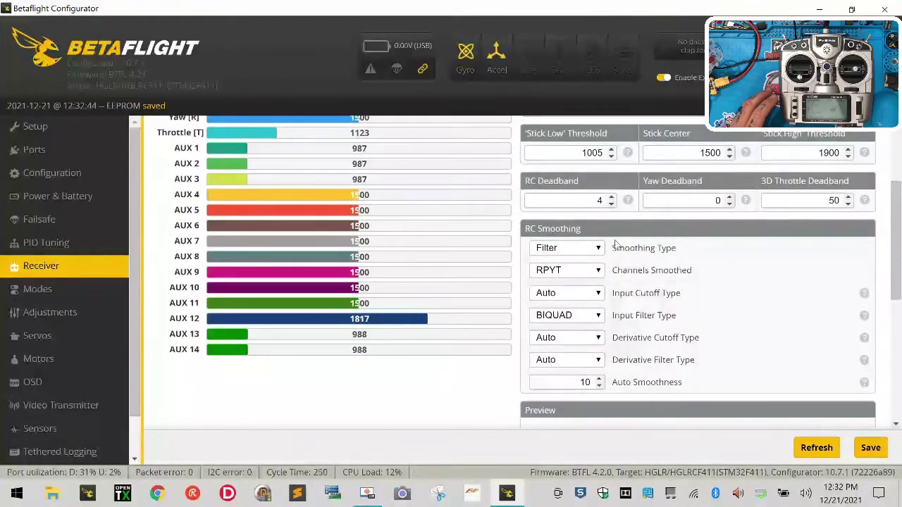
Set the RC Deadband to 0, save the receiver settings and check the model preview for drift
click(611, 204)
click(611, 205)
scroll(584, 337, up, 2)
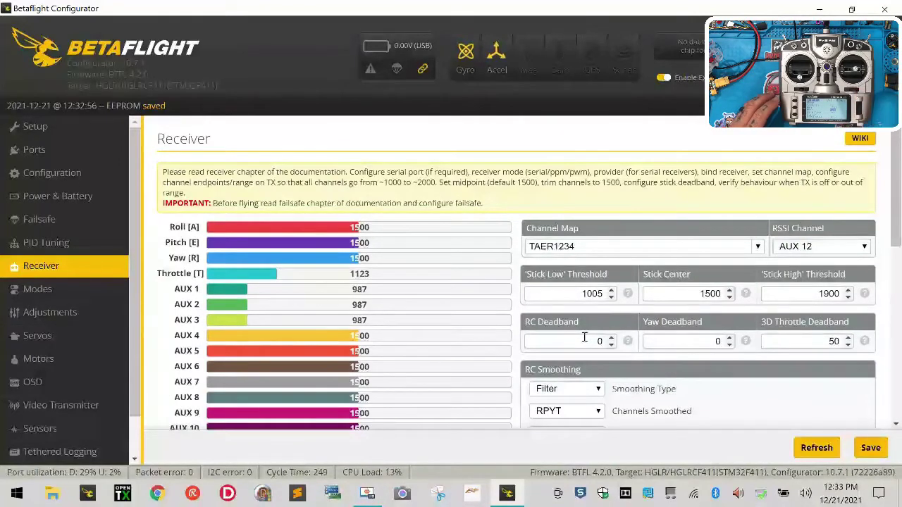
scroll(510, 227, down, 4)
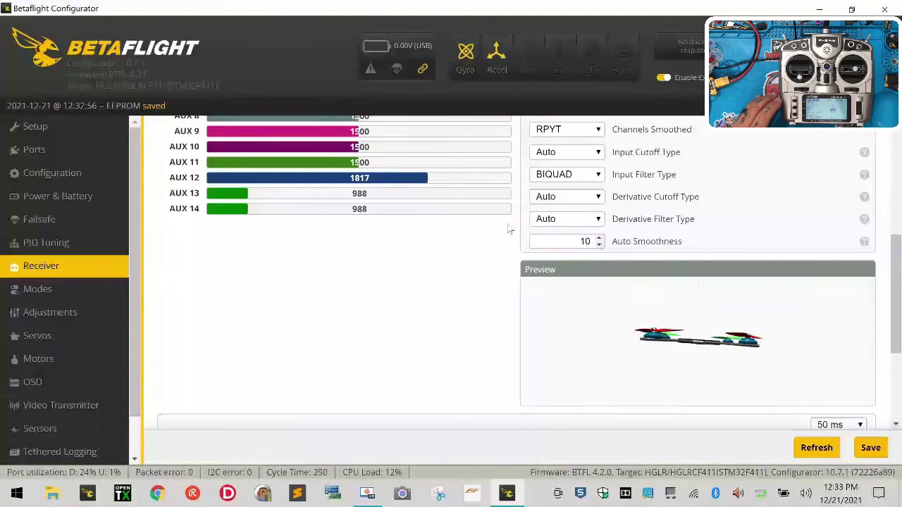
scroll(324, 286, up, 4)
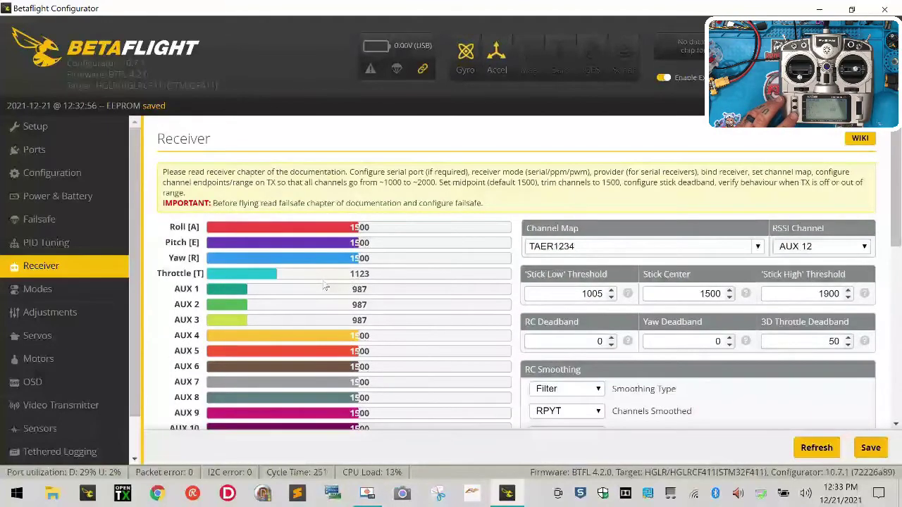
Replace the ARM mode's range with a new one on AUX 1 from 1300 to 2100
click(109, 300)
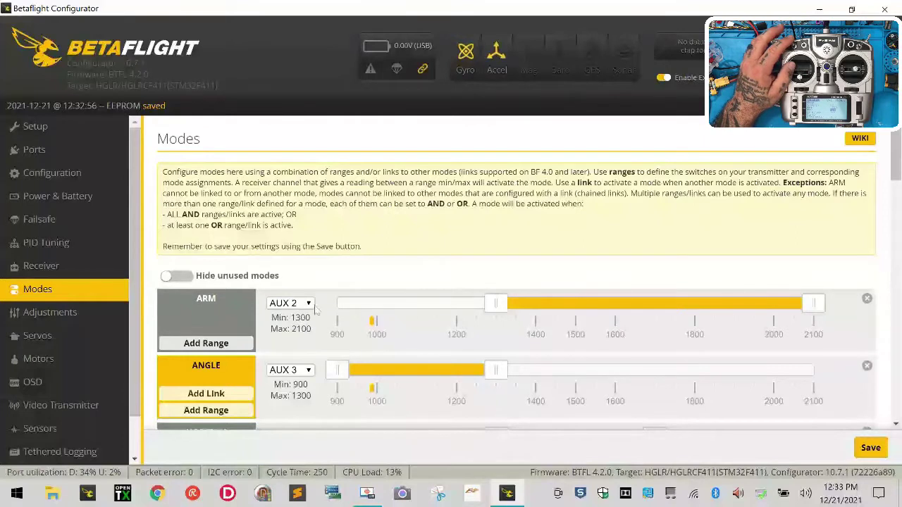
click(867, 301)
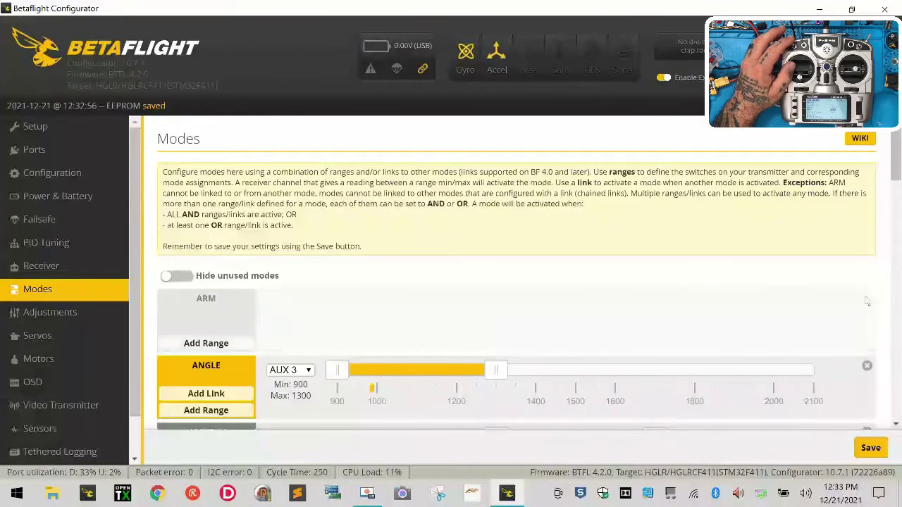
click(197, 343)
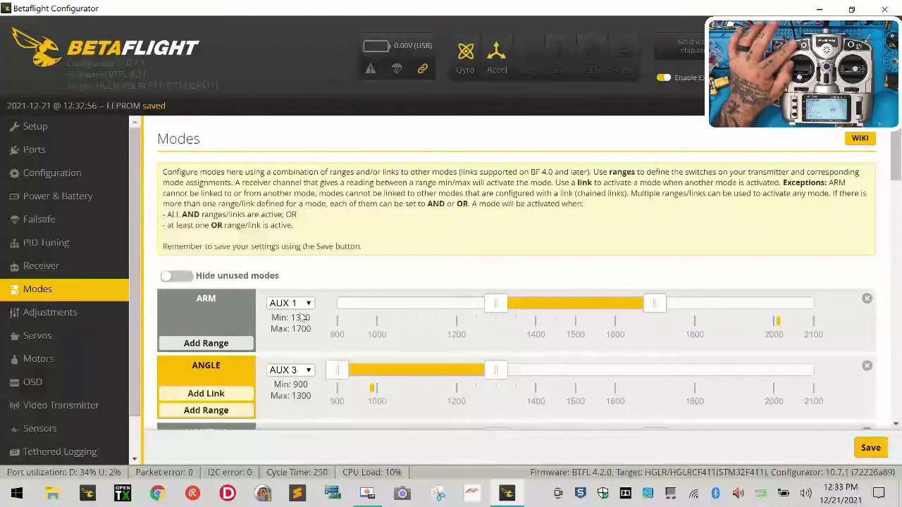
drag(655, 303, 821, 303)
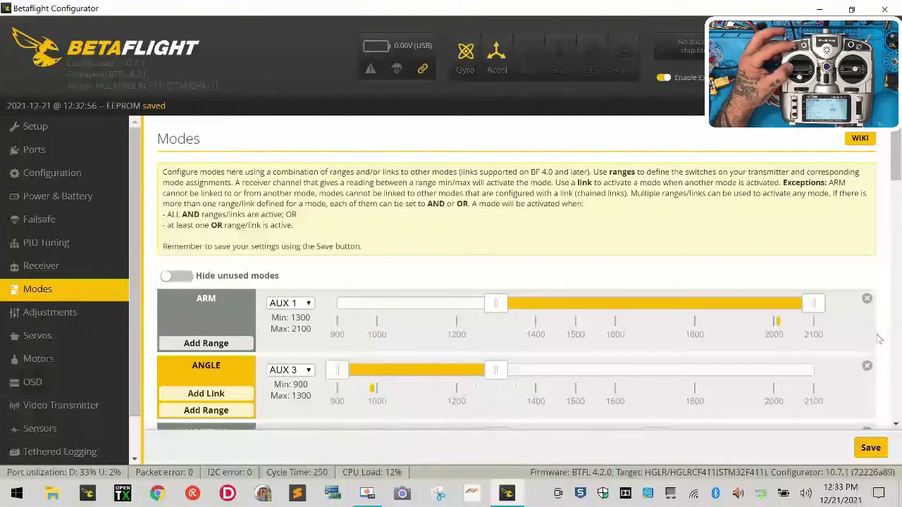
Replace the ANGLE and HORIZON ranges with AUX 2 ranges of 1300 to 1700 for ANGLE and 1700 to 2100 for HORIZON, and save
scroll(756, 329, down, 2)
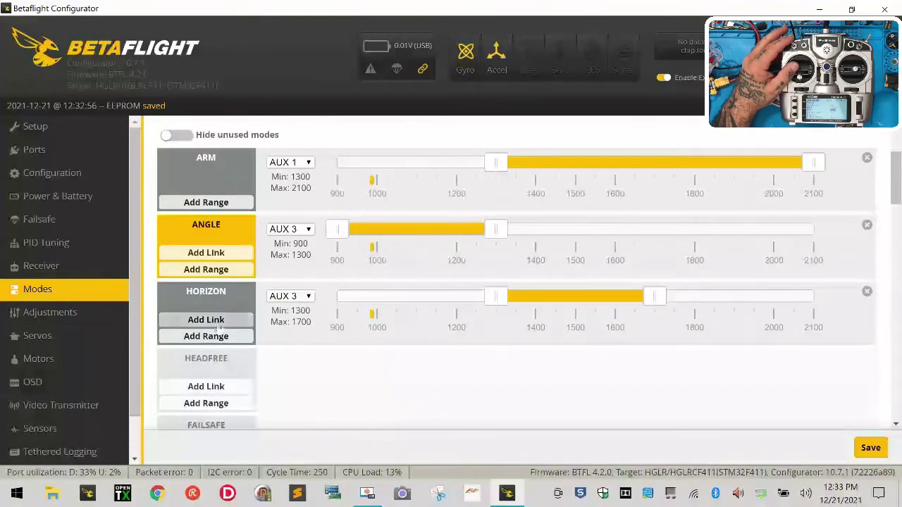
click(867, 226)
click(867, 291)
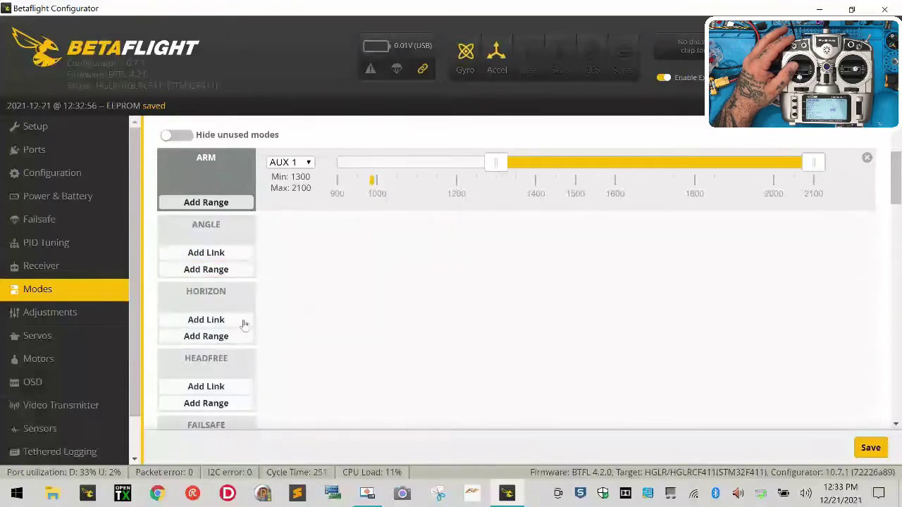
click(206, 337)
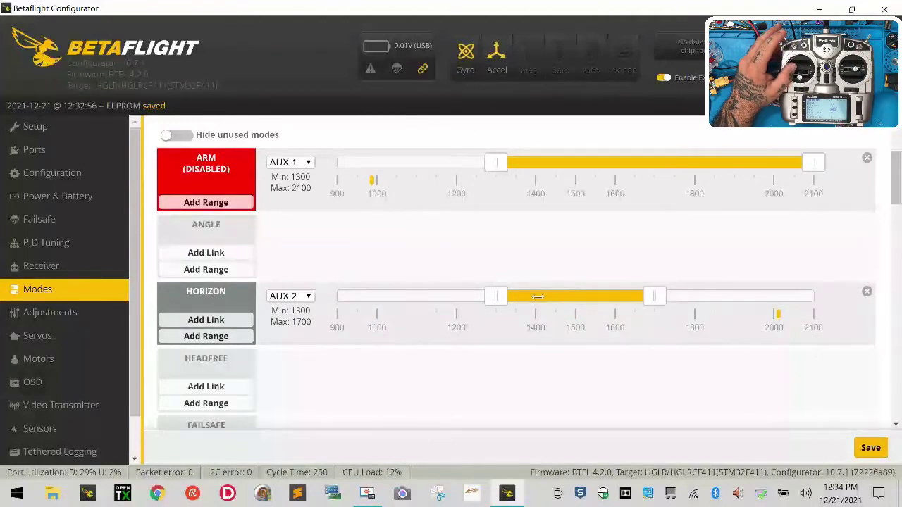
drag(538, 297, 898, 322)
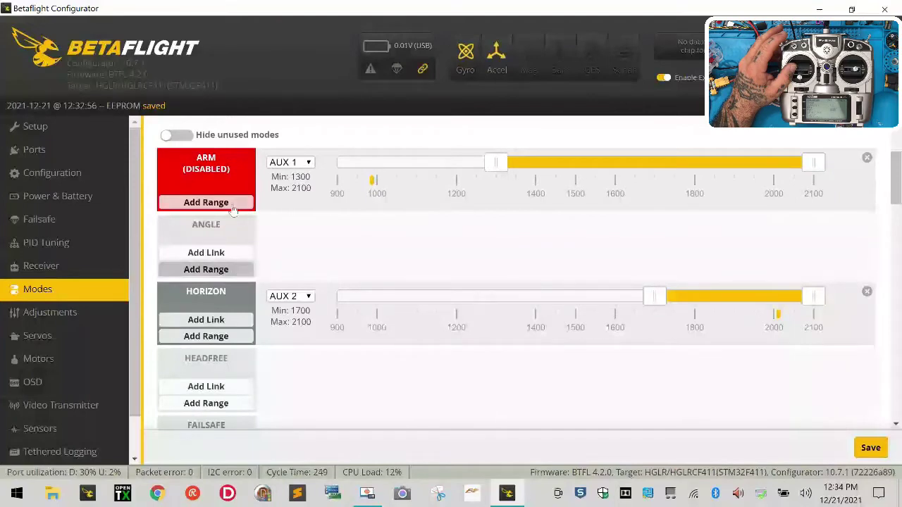
click(225, 270)
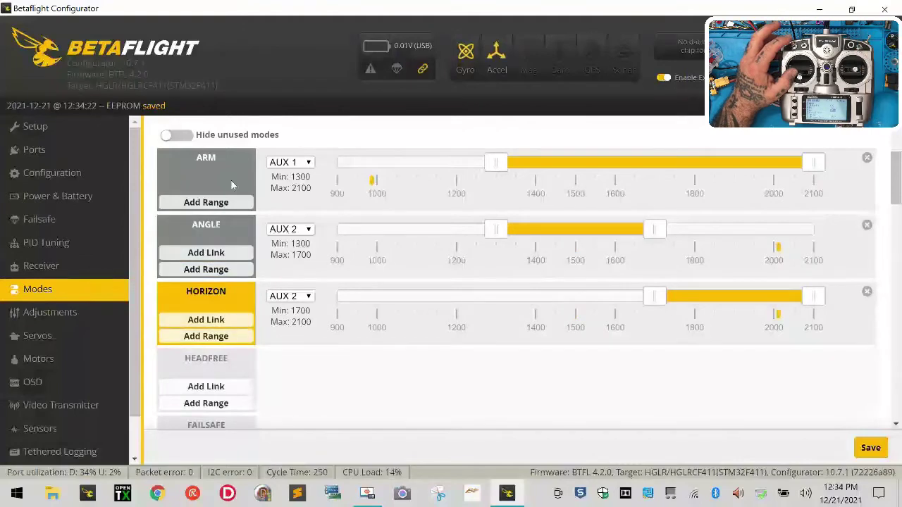
Remove the existing BEEPER range and add a FAILSAFE range on AUX 3 from 1700 to 2100
scroll(180, 224, down, 4)
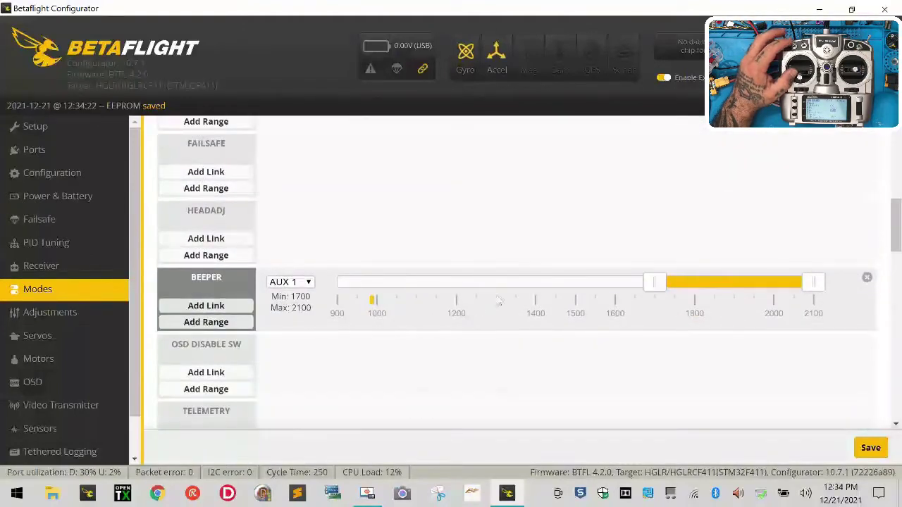
click(867, 279)
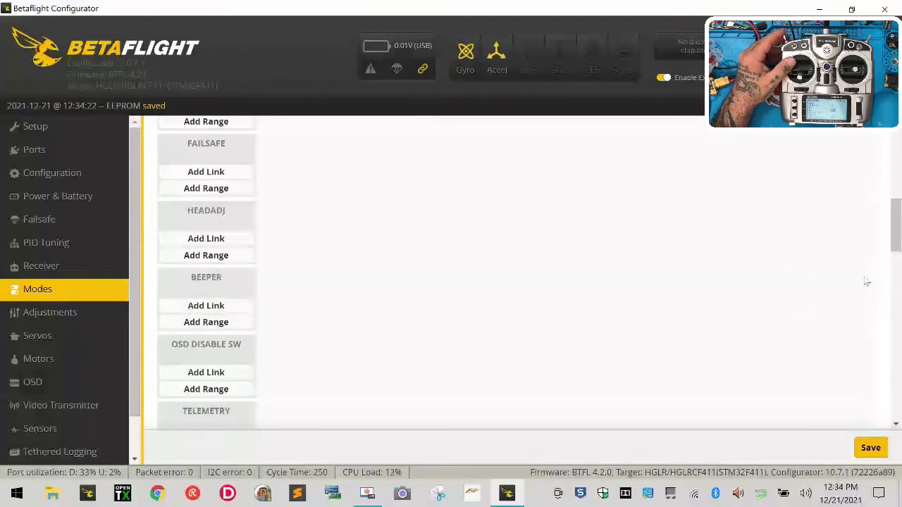
scroll(232, 191, up, 2)
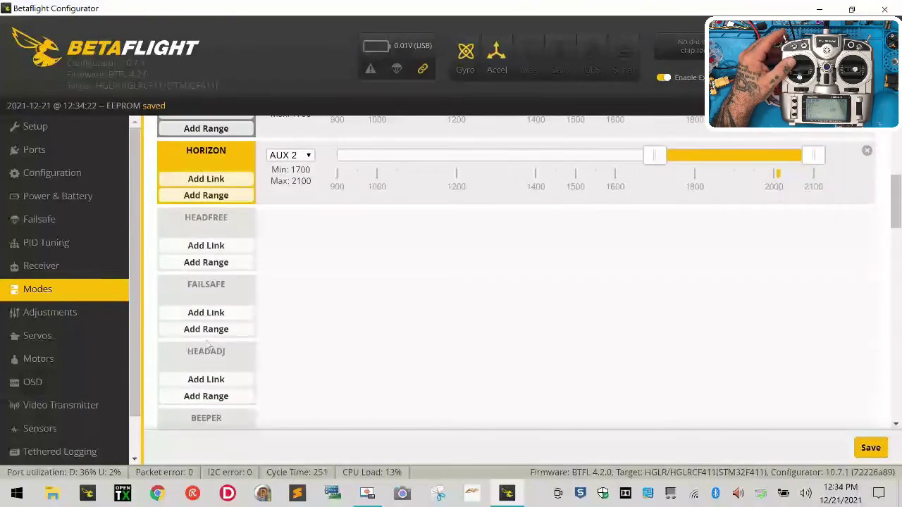
click(246, 331)
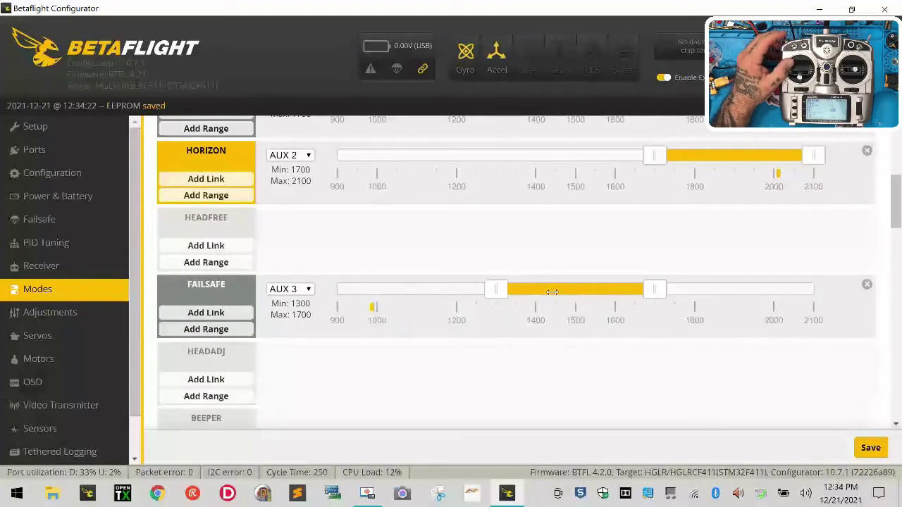
drag(552, 292, 710, 292)
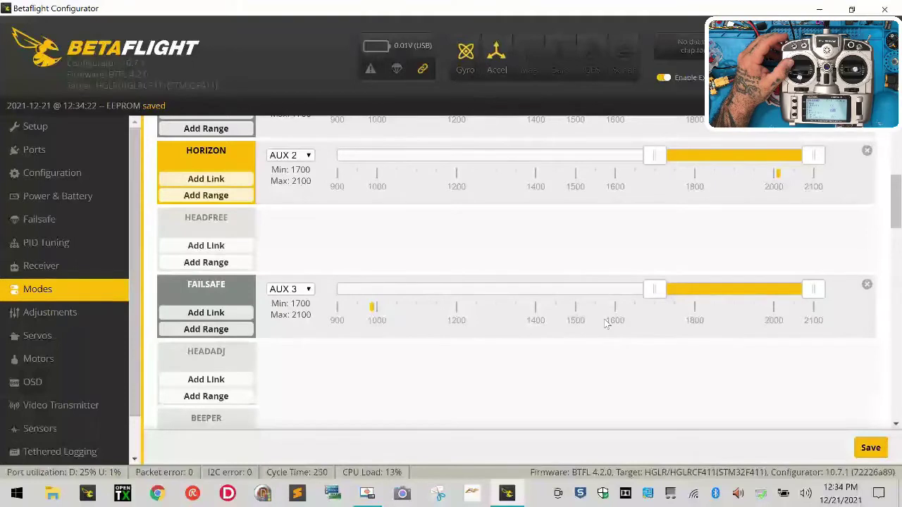
Add a BEEPER range on AUX 3 from 1700 to 2100
scroll(605, 323, down, 2)
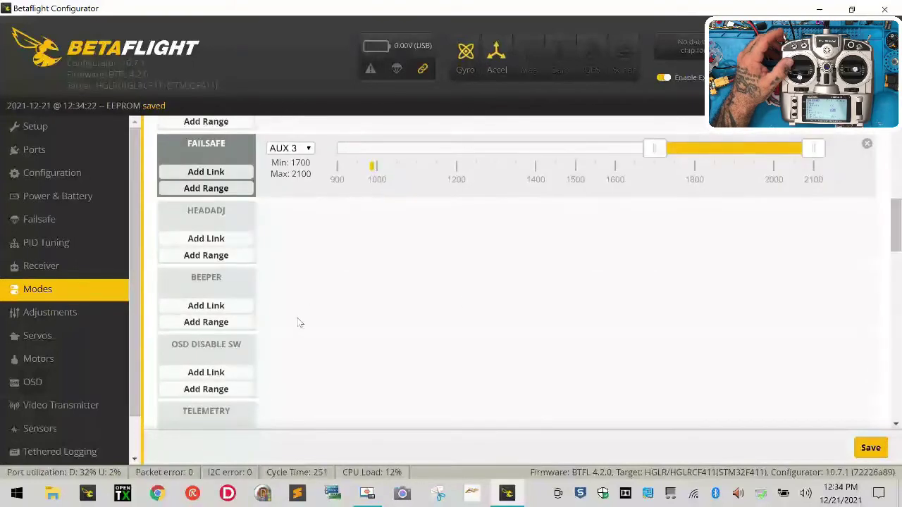
click(229, 323)
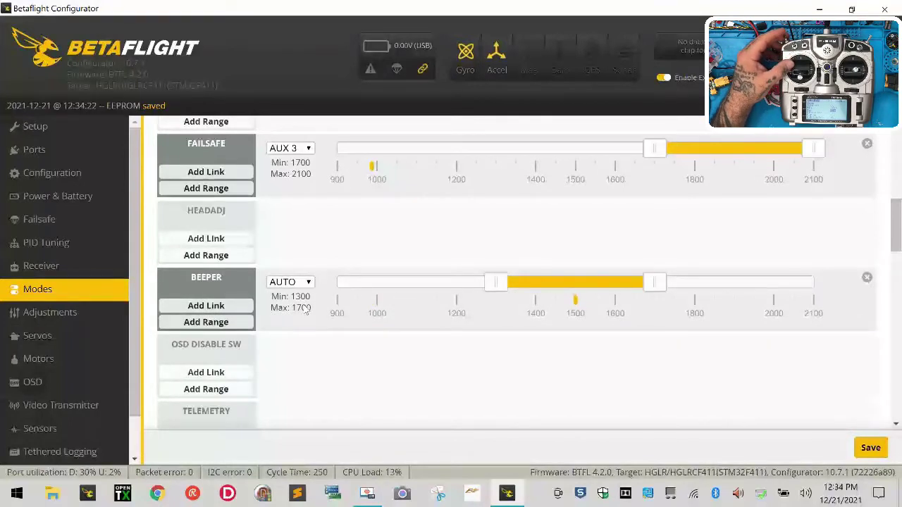
drag(585, 278, 837, 285)
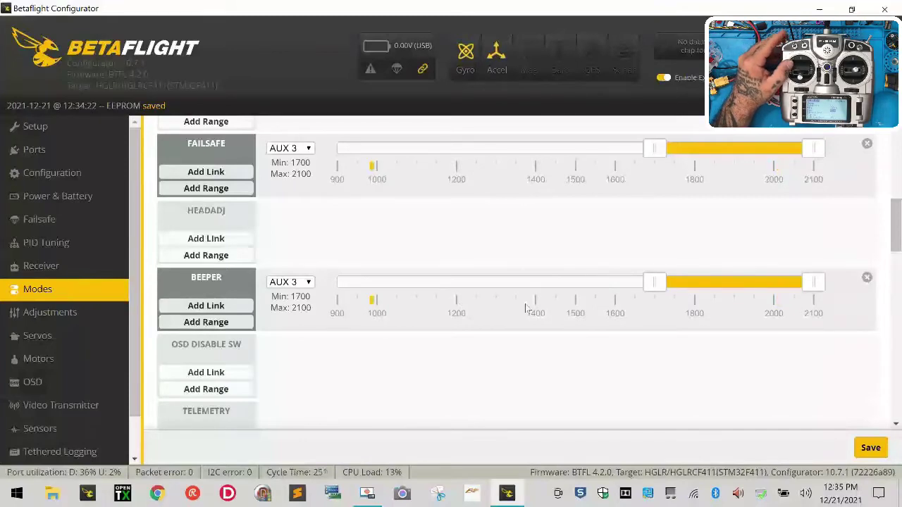
Replace the AIR MODE range with a new one on AUX 2 from 900 to 1300
scroll(634, 305, down, 4)
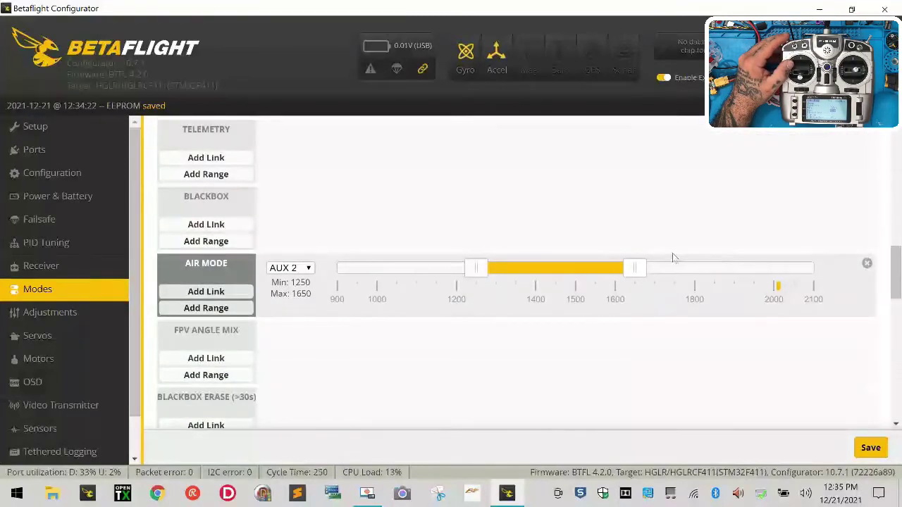
scroll(610, 268, up, 4)
scroll(612, 296, down, 3)
scroll(613, 297, up, 3)
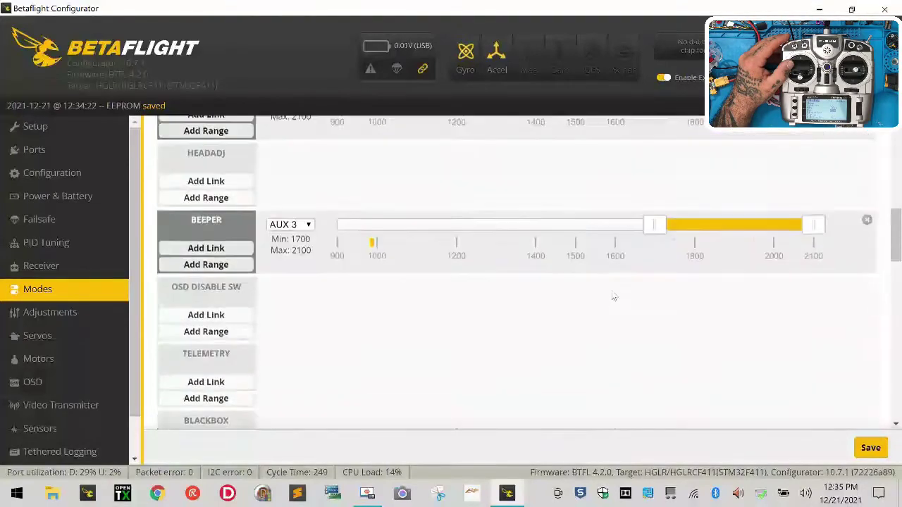
scroll(613, 296, up, 4)
scroll(614, 297, down, 5)
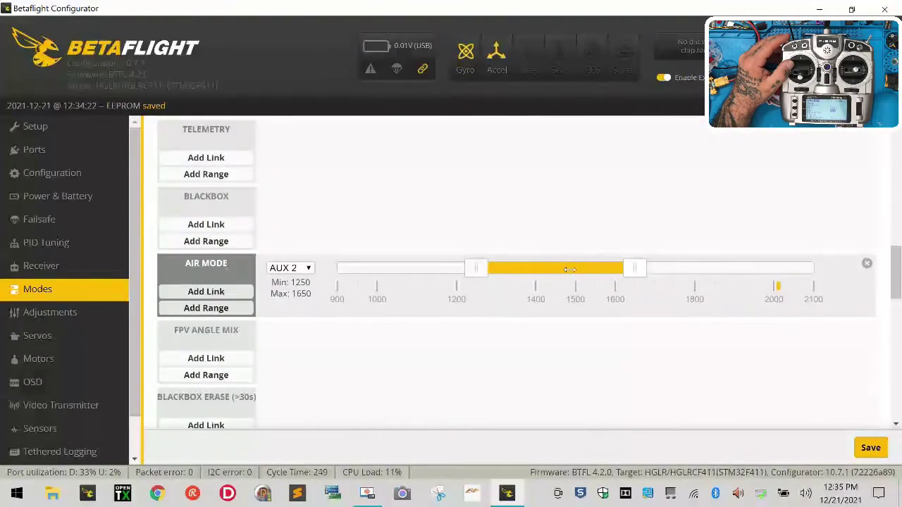
click(866, 263)
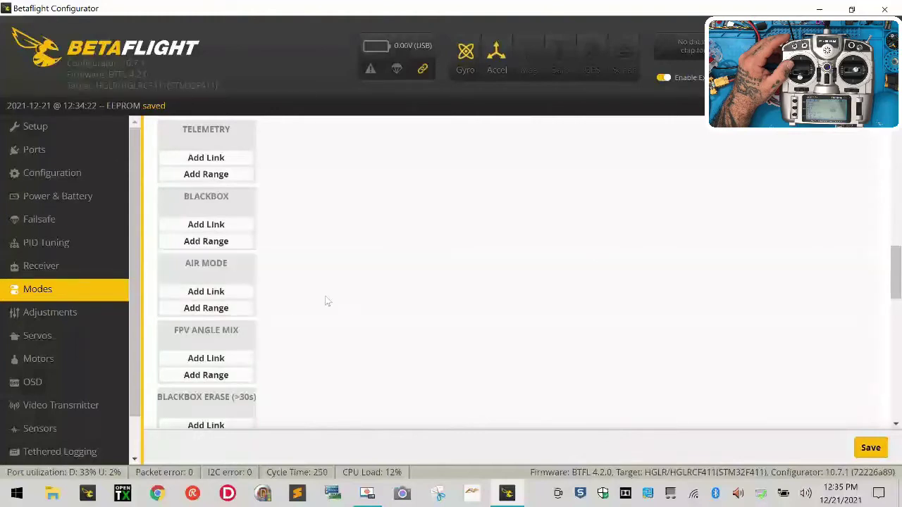
click(212, 310)
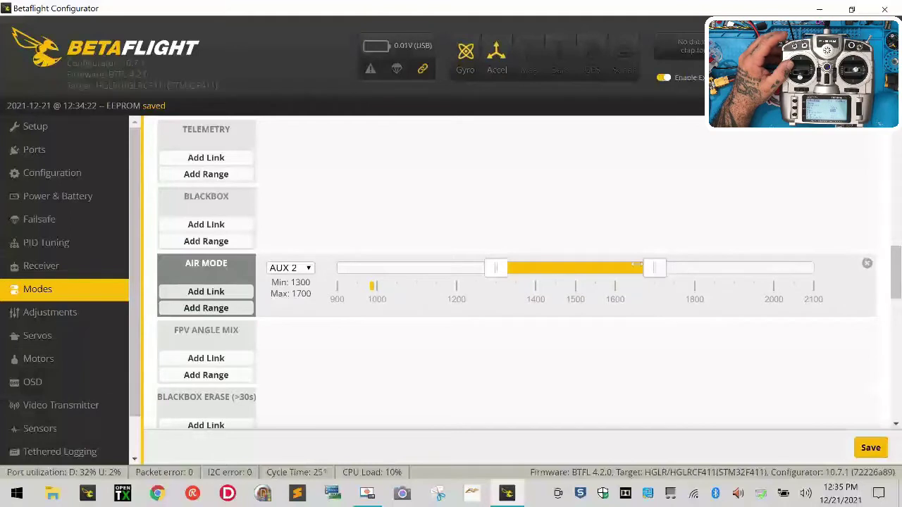
drag(633, 265, 366, 263)
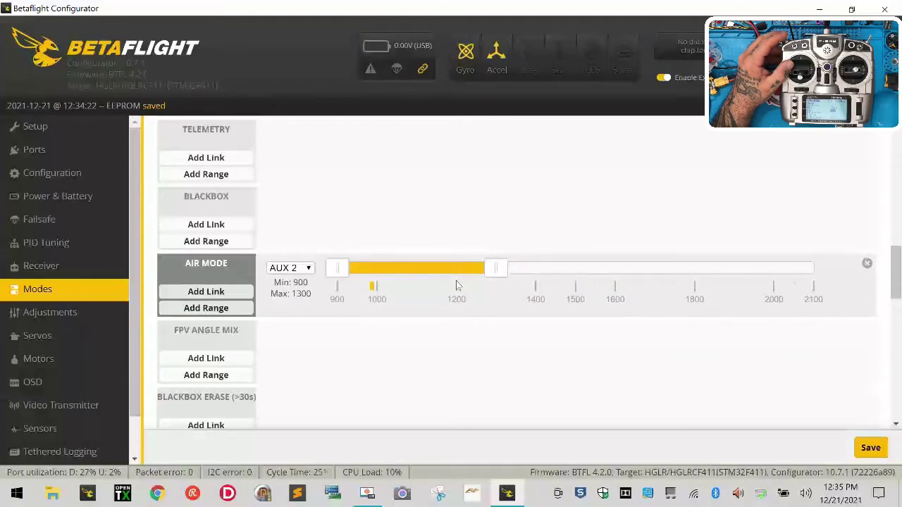
Check the ARM, ANGLE, HORIZON, AIR MODE and FLIP OVER AFTER CRASH ranges, and save the mode settings
scroll(456, 280, up, 10)
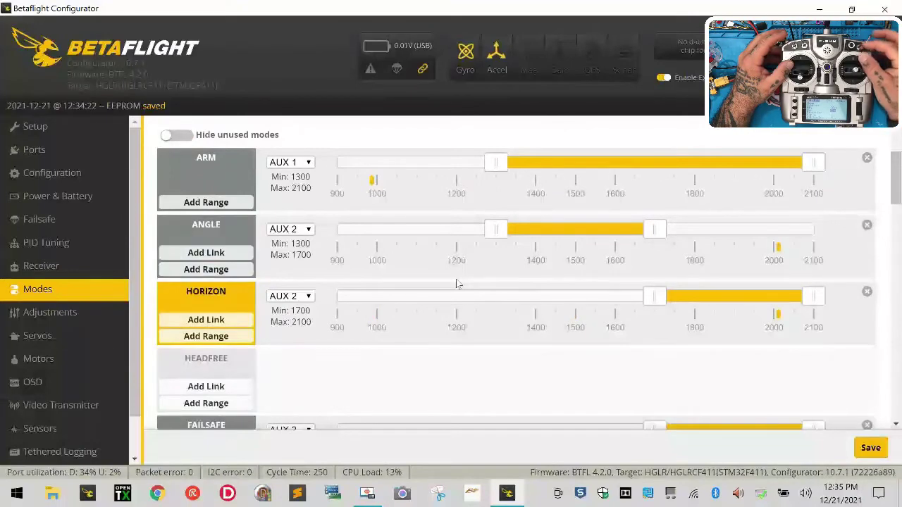
scroll(456, 283, down, 8)
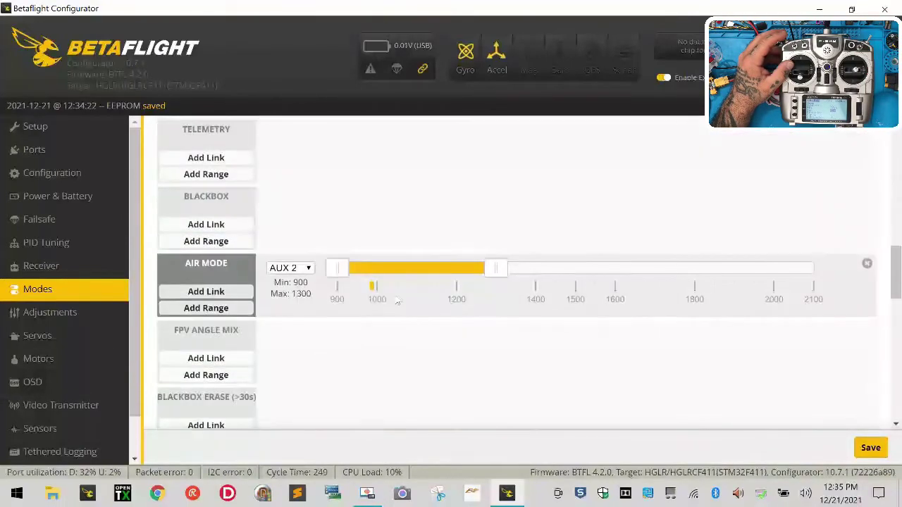
scroll(328, 284, down, 6)
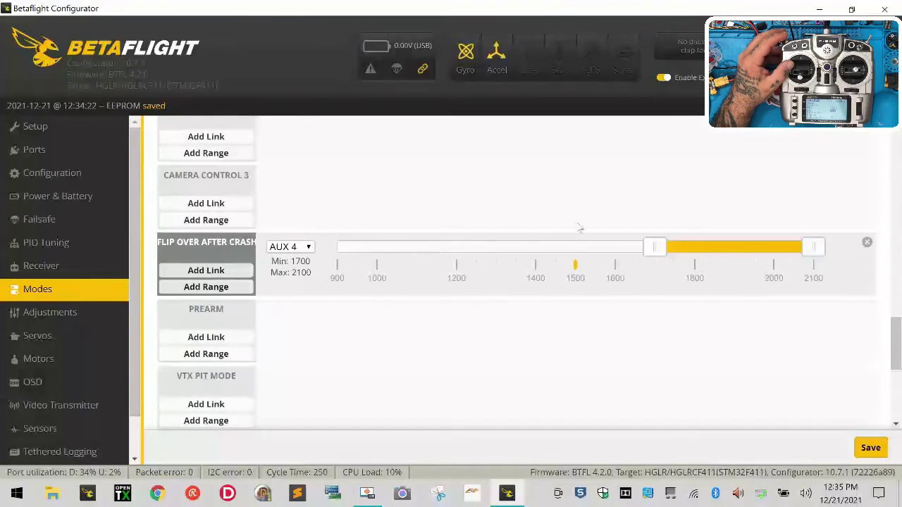
click(875, 448)
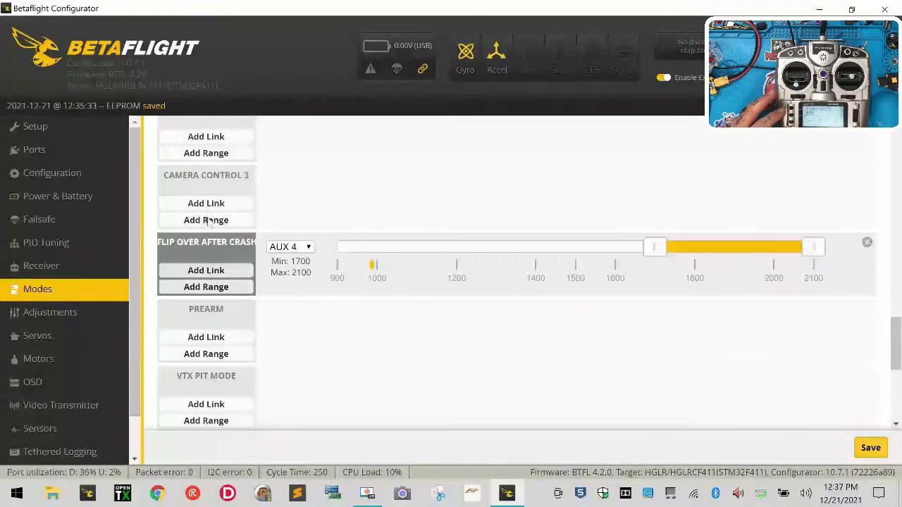
Replace the FLIP OVER AFTER CRASH range with a new one on AUX 4 from 1700 to 2100, and save the modes
click(60, 270)
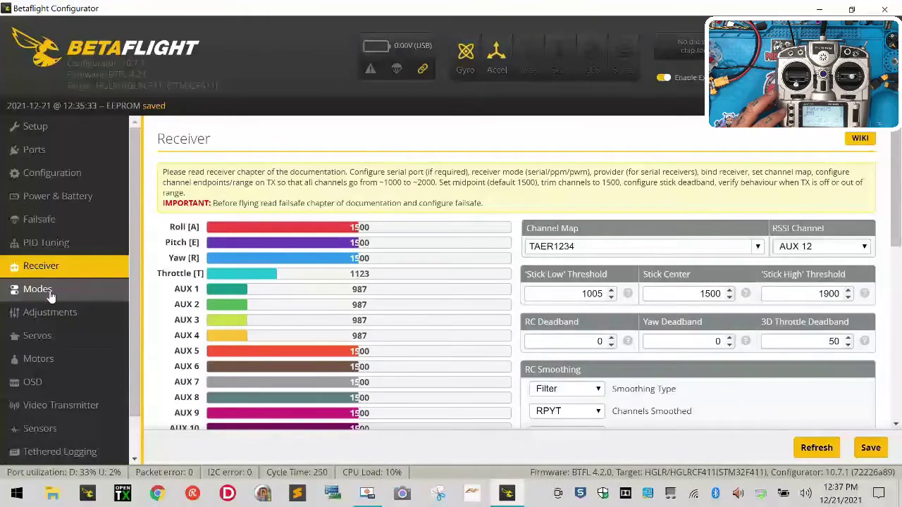
click(38, 289)
scroll(580, 316, down, 10)
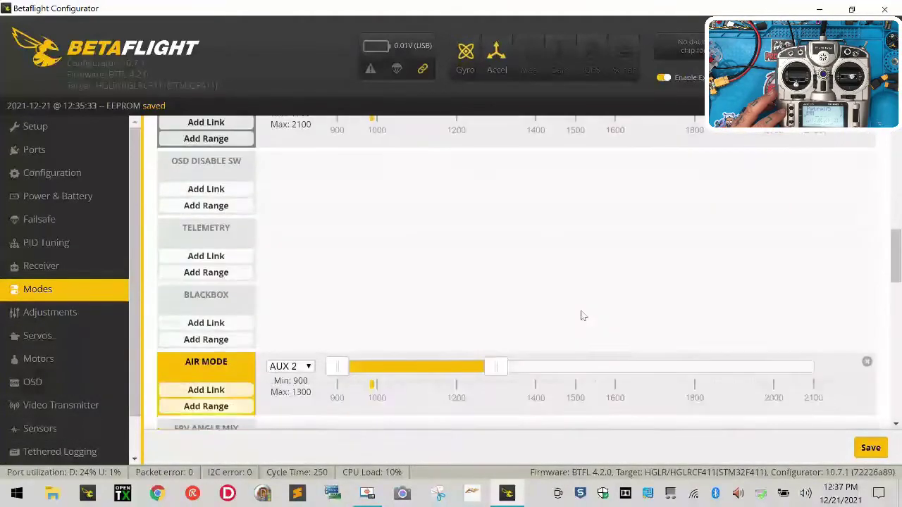
scroll(581, 317, down, 7)
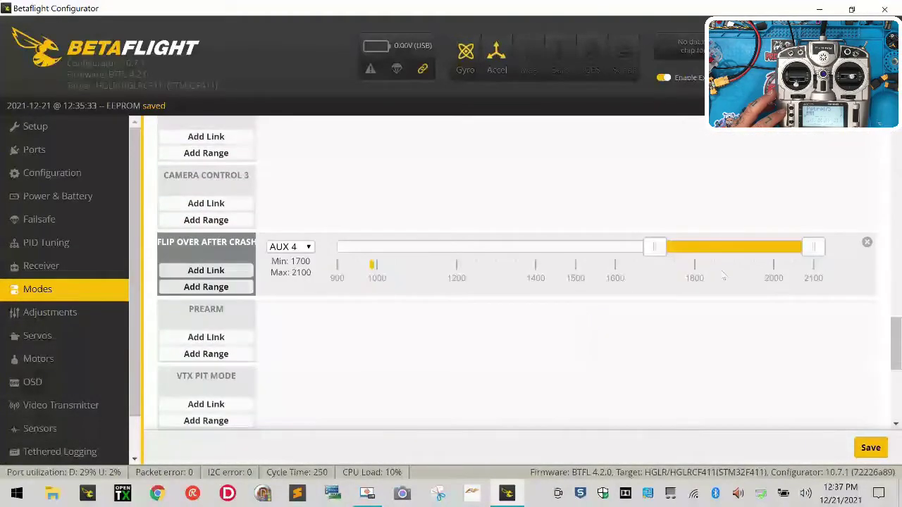
click(866, 242)
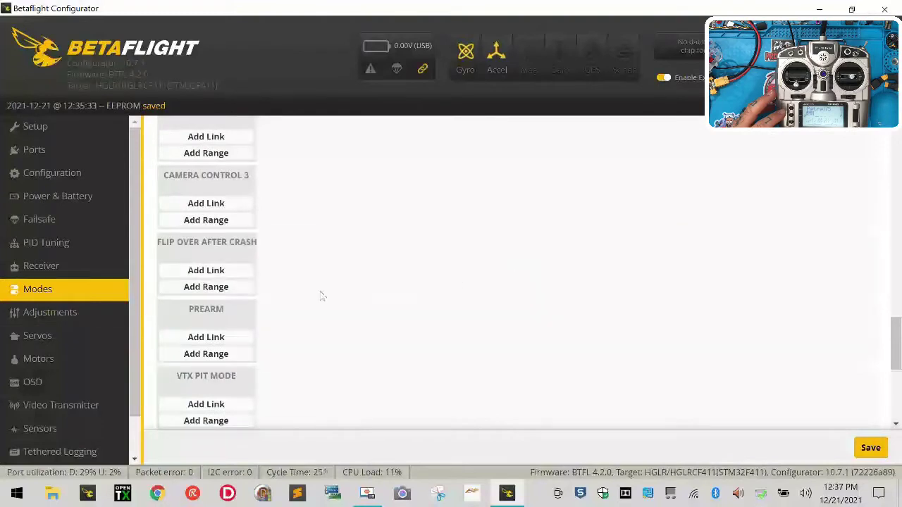
click(242, 292)
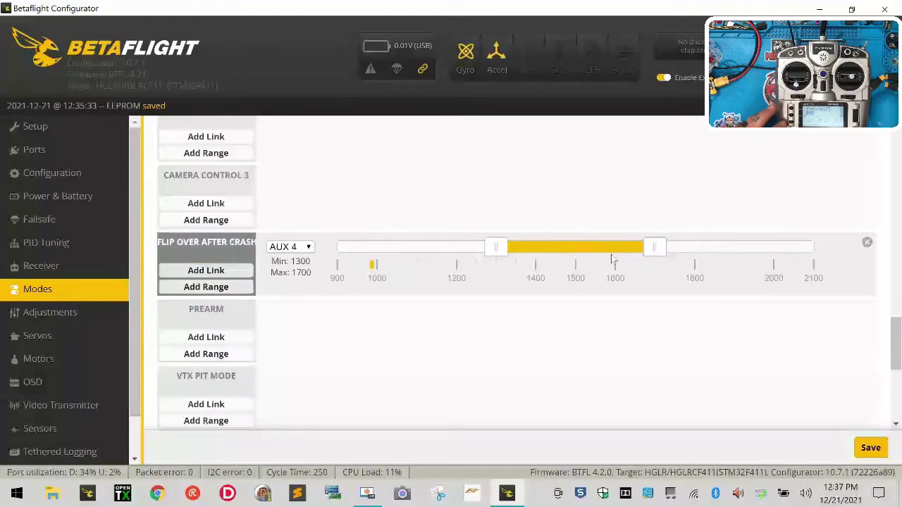
drag(562, 248, 721, 248)
scroll(720, 429, down, 5)
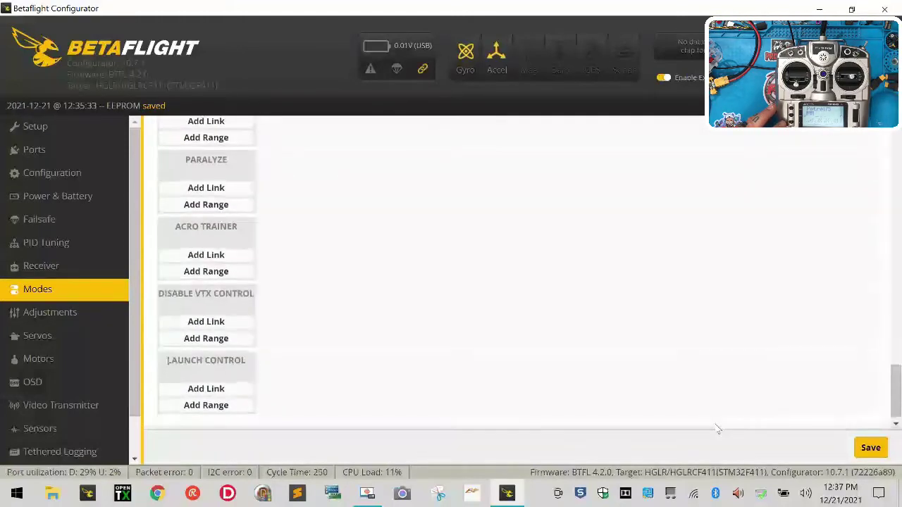
click(871, 448)
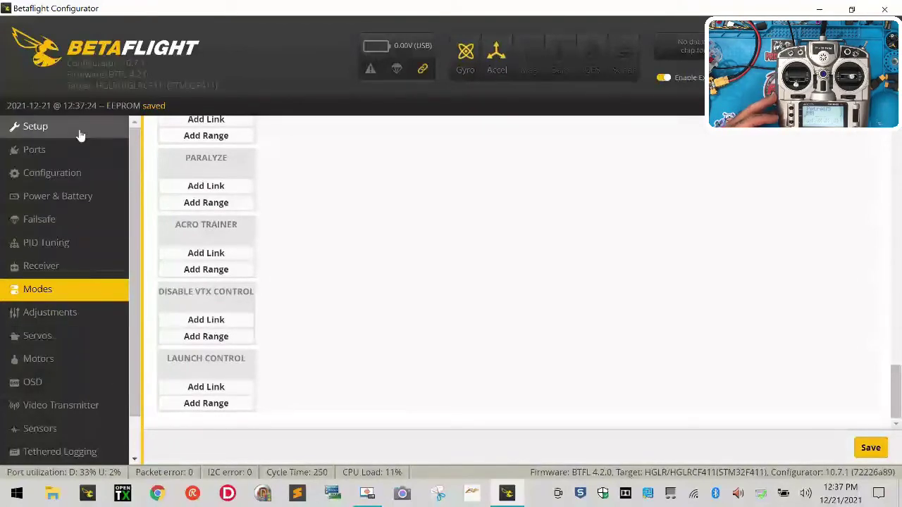
Check the motor direction setting in the configuration, and enable motor test mode for the motors
click(107, 371)
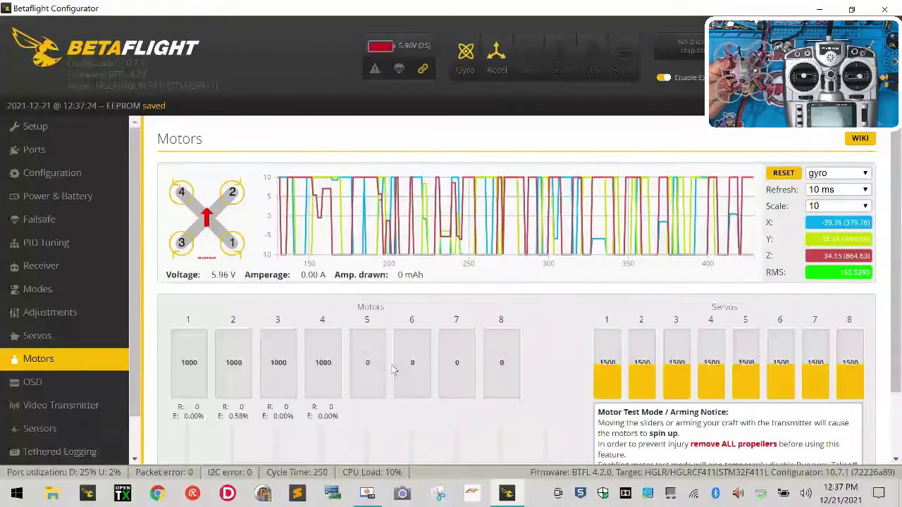
scroll(500, 398, down, 2)
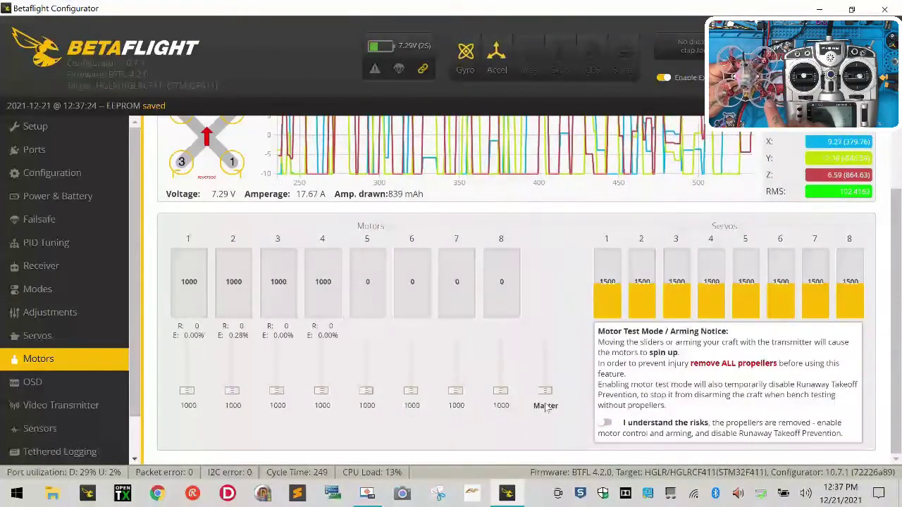
click(94, 172)
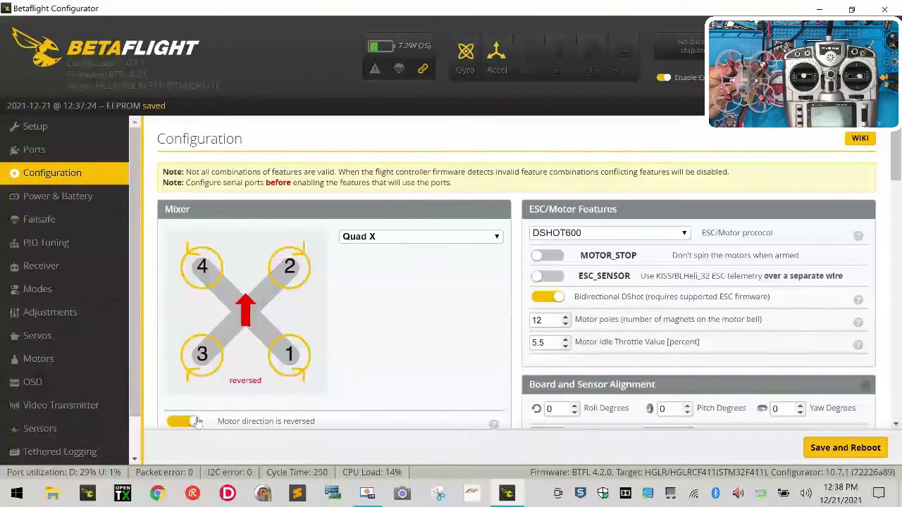
click(70, 358)
scroll(350, 364, down, 2)
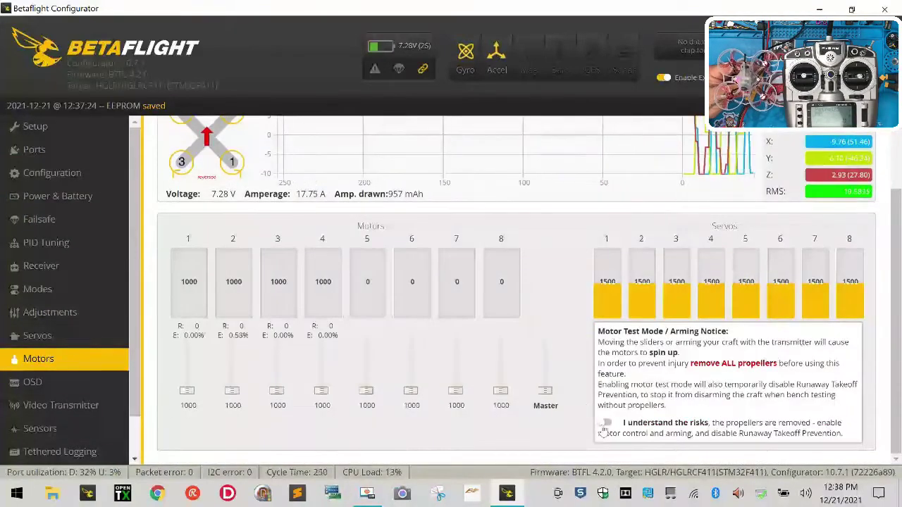
click(605, 423)
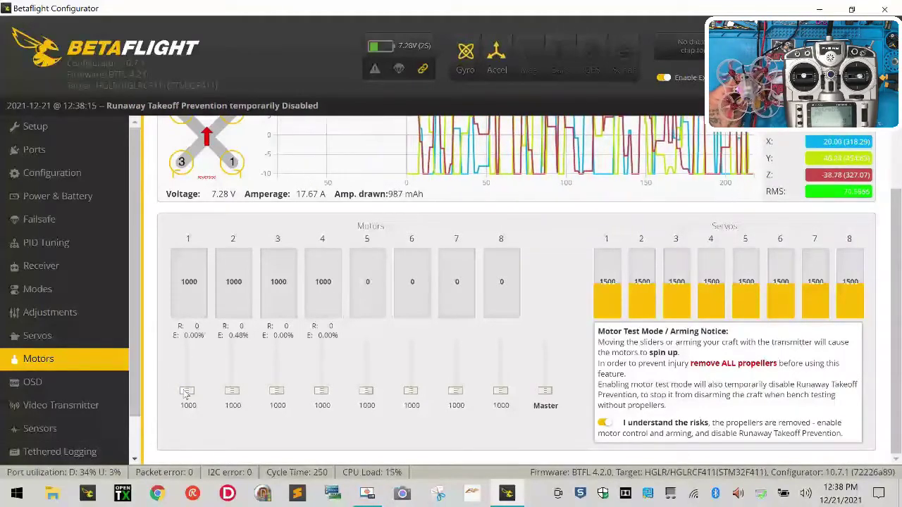
Test motors 1 to 4 one at a time, spinning each at low throttle and returning it to 1000
drag(186, 392, 186, 394)
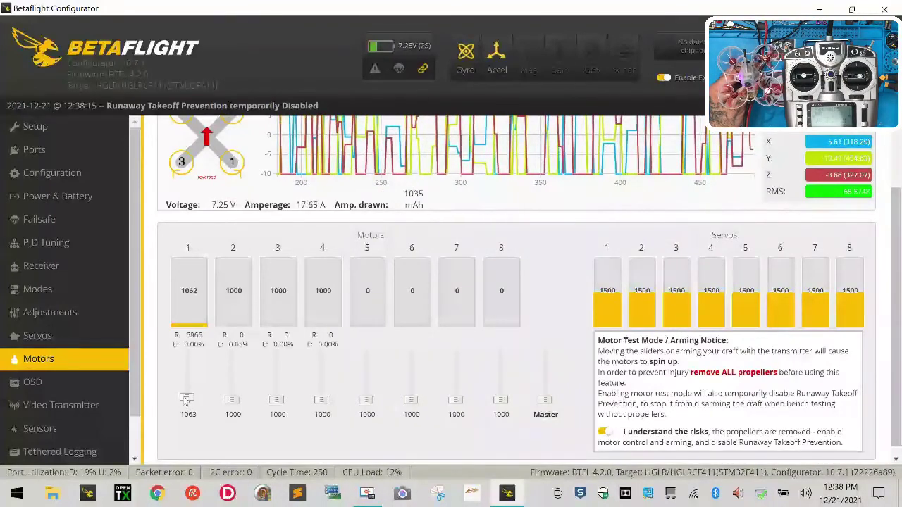
drag(186, 400, 227, 395)
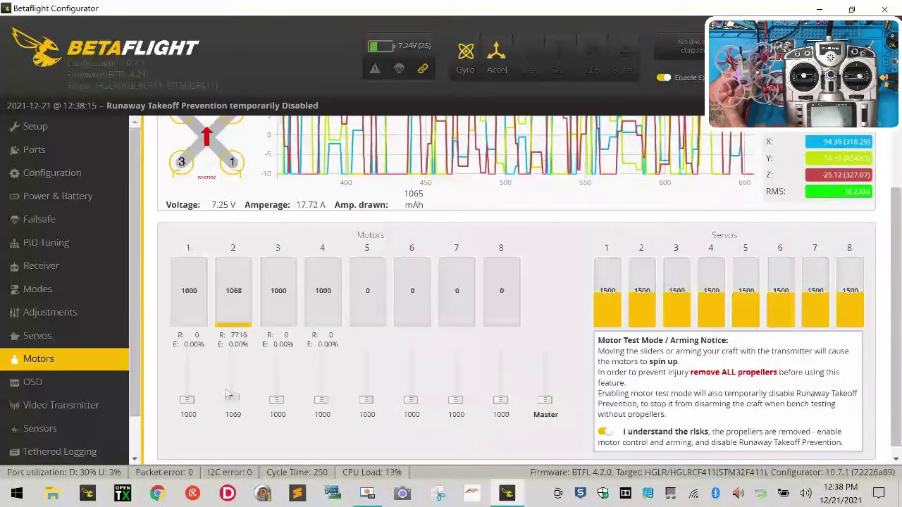
drag(228, 400, 233, 422)
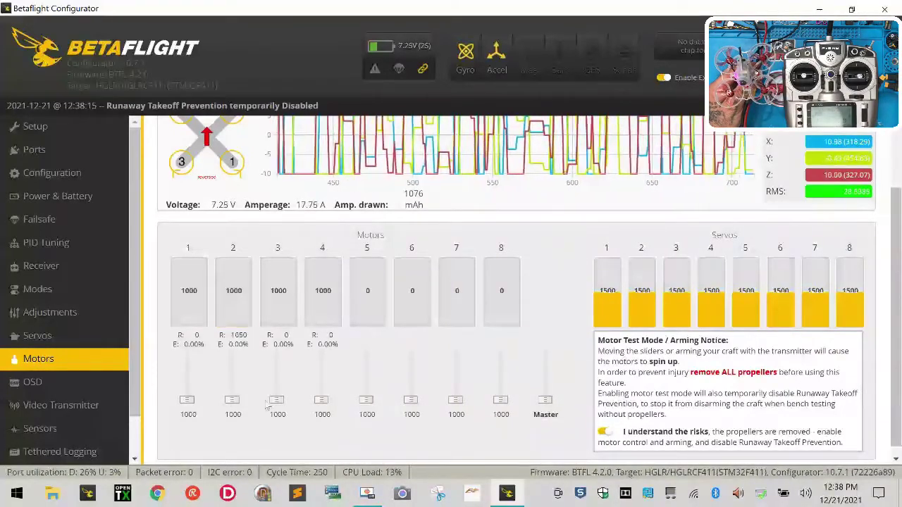
drag(276, 404, 277, 400)
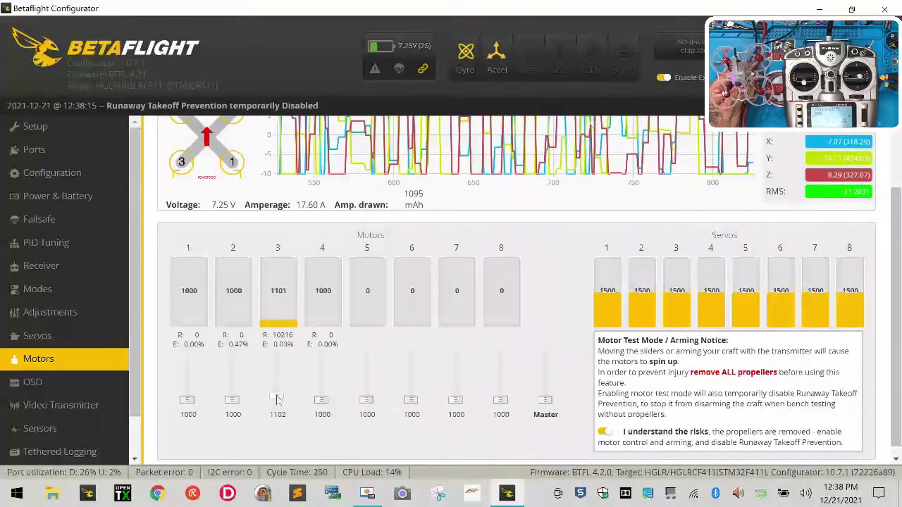
drag(277, 400, 282, 426)
drag(321, 400, 322, 400)
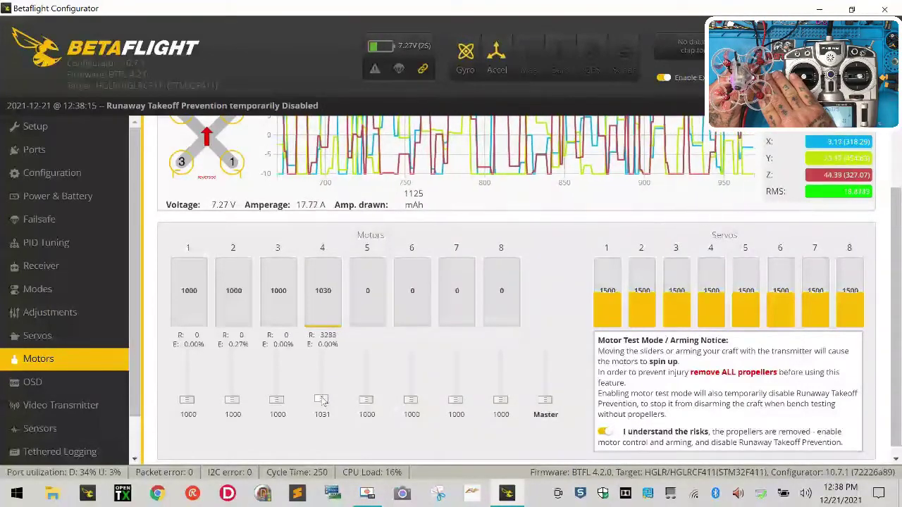
drag(321, 400, 321, 421)
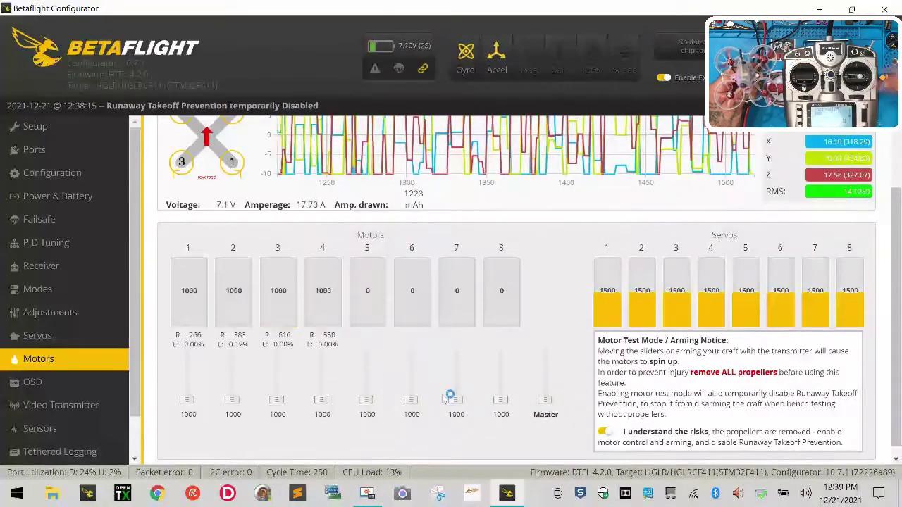
Turn on MOTOR_STOP in the ESC/motor features, and re-enable motor test mode for the motors
scroll(697, 380, down, 1)
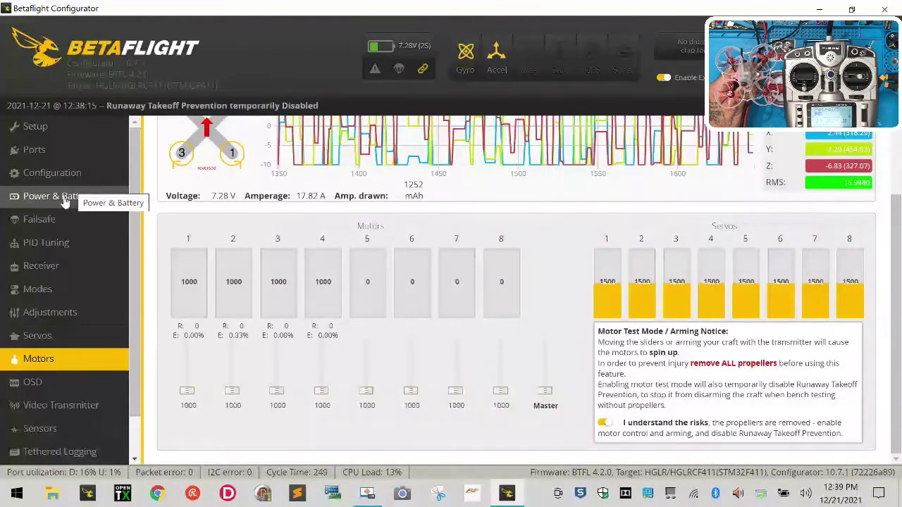
click(70, 135)
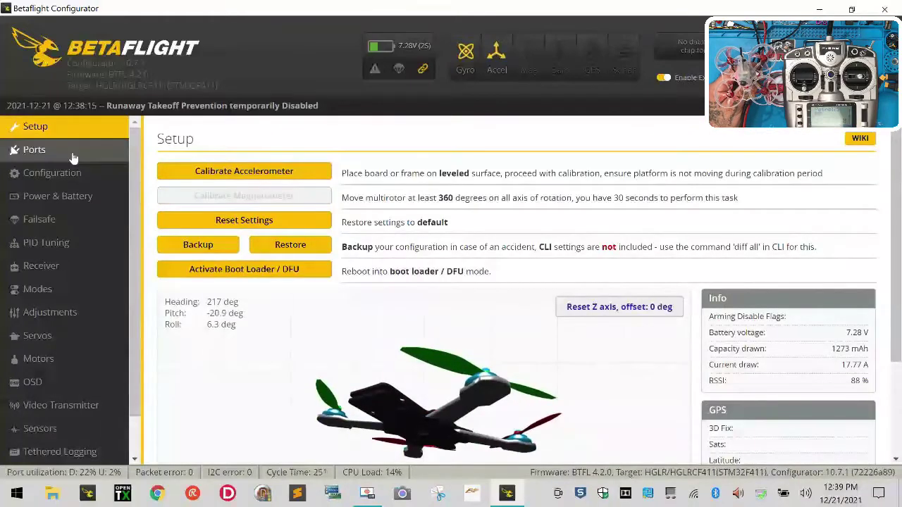
click(73, 153)
click(76, 176)
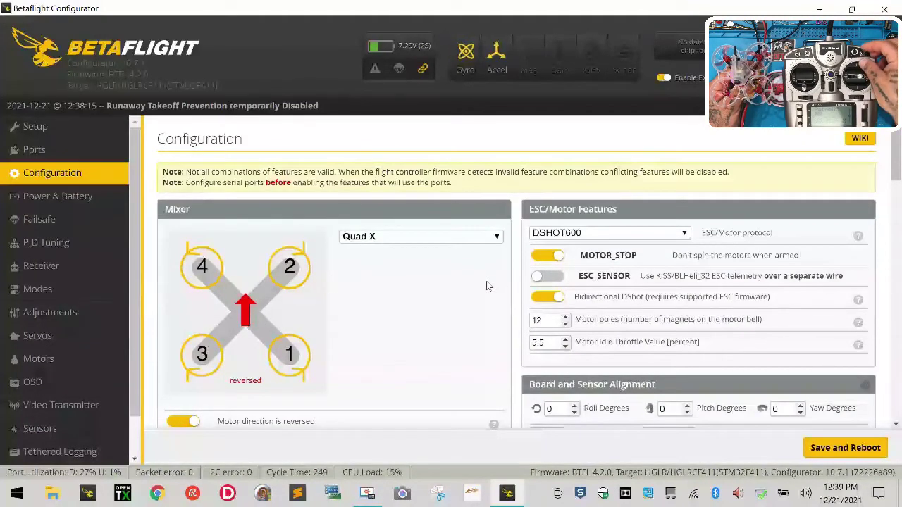
click(97, 357)
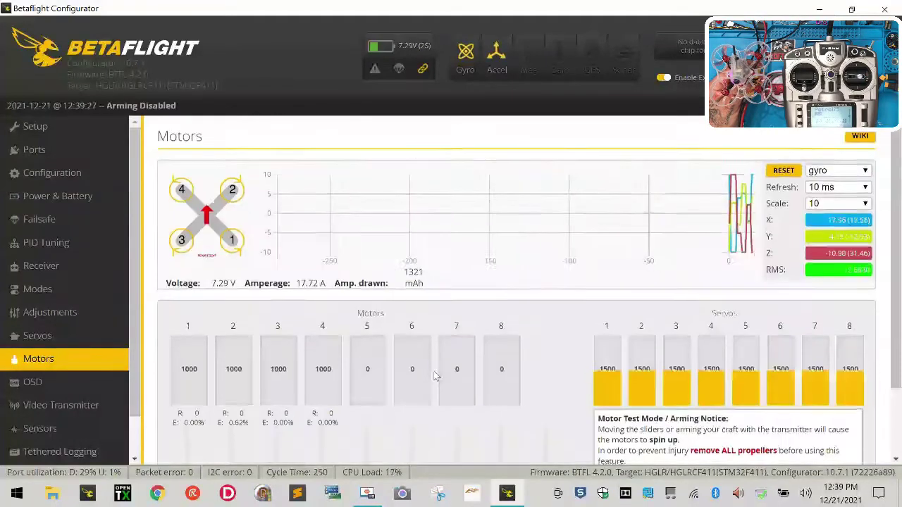
scroll(434, 376, down, 2)
click(606, 423)
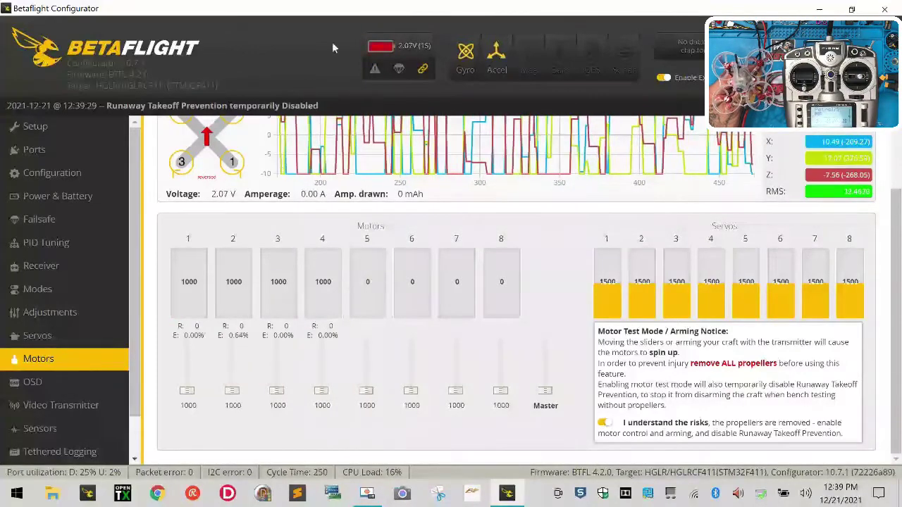
Save the configuration with MOTOR_STOP enabled and reboot the flight controller
click(119, 172)
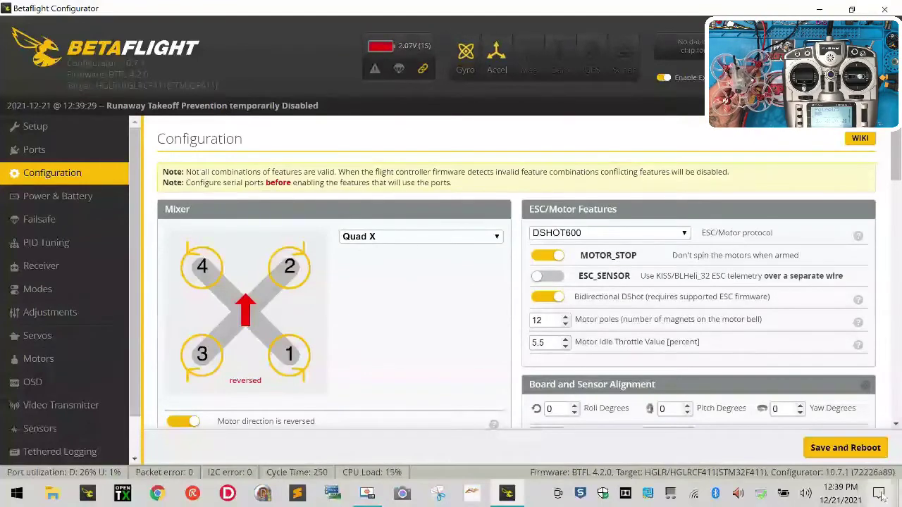
click(845, 448)
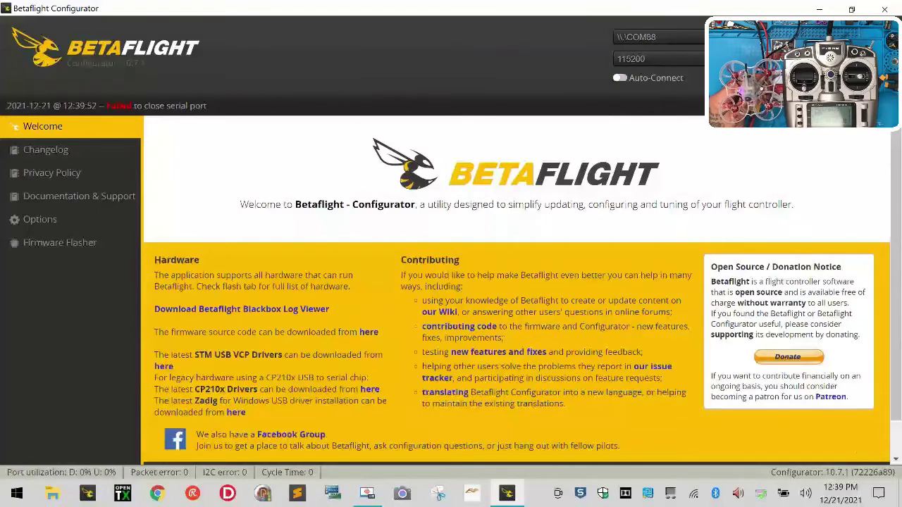
Reconnect to the flight controller and calibrate the accelerometer
click(865, 55)
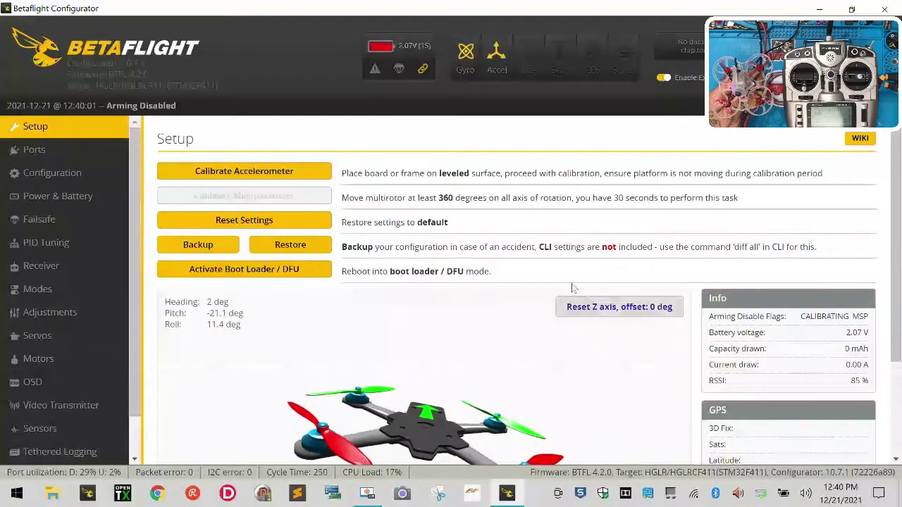
click(264, 172)
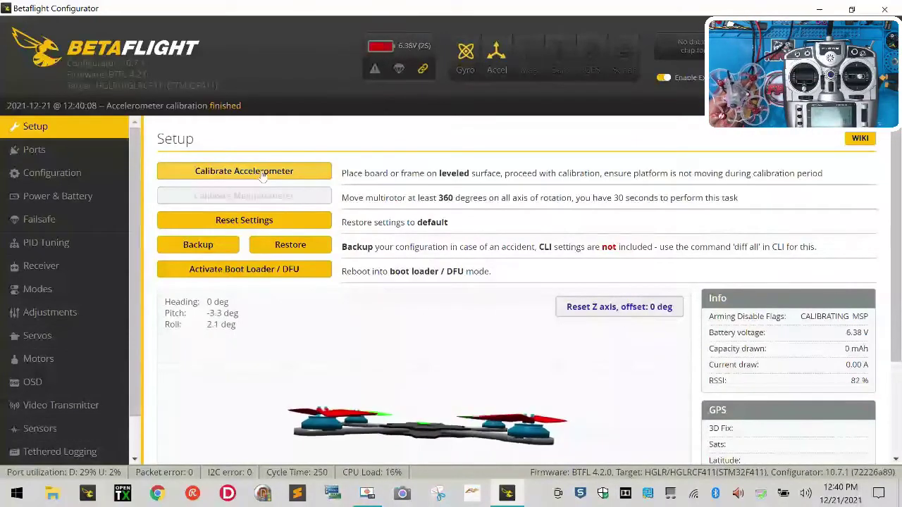
Enable motor test mode and test all motors together with the master throttle, returning them to 1000
click(71, 360)
scroll(451, 406, down, 2)
click(602, 423)
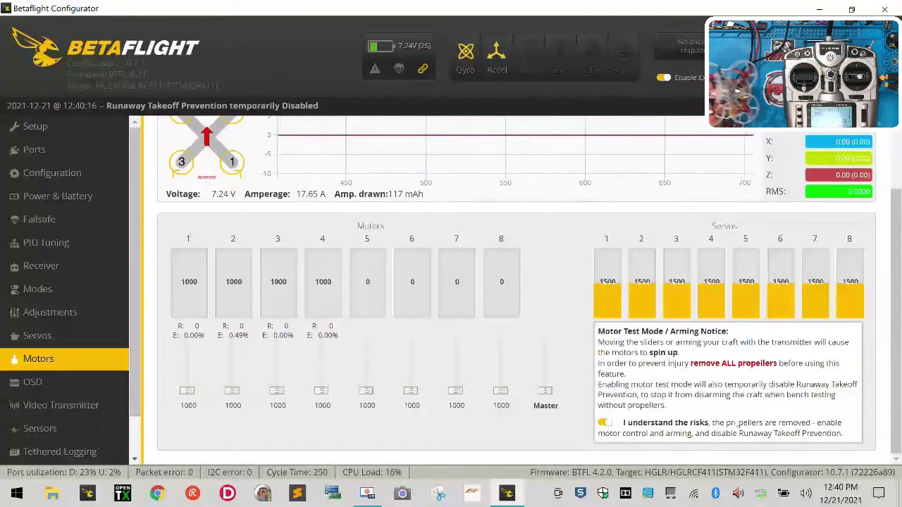
drag(545, 390, 542, 419)
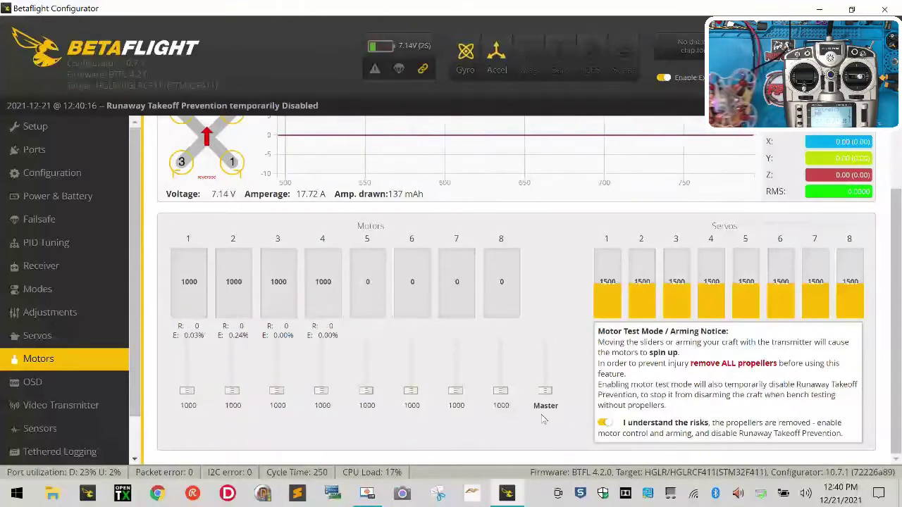